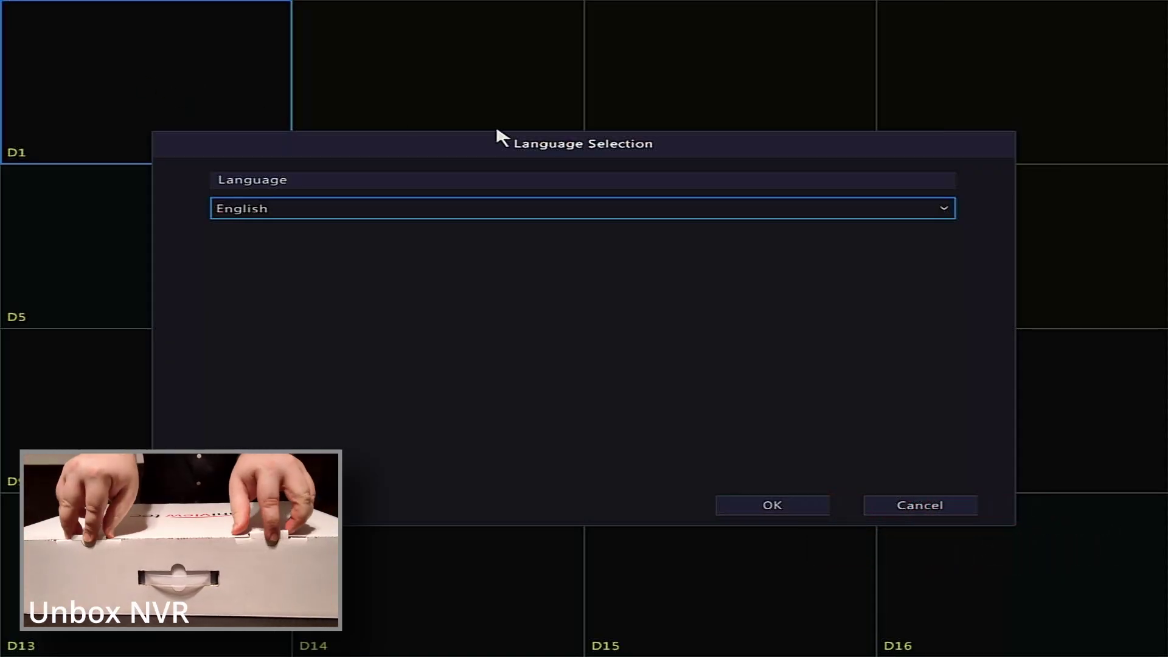
# Keep English as the interface language and confirm the Language Selection
pyautogui.click(954, 211)
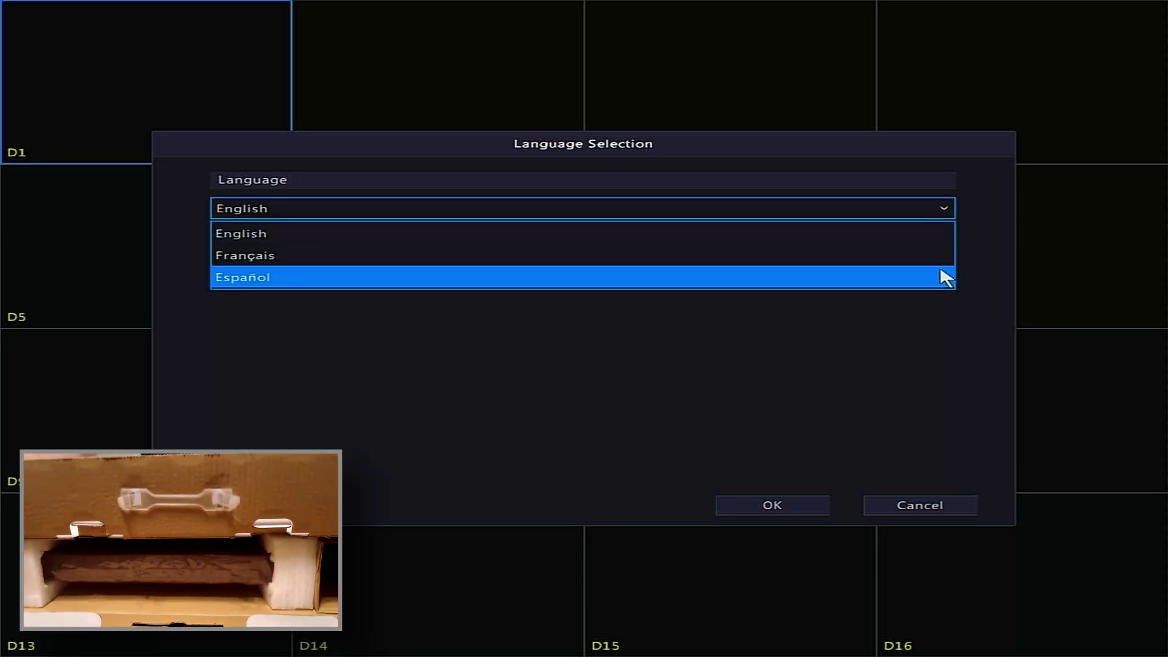
pyautogui.click(1001, 247)
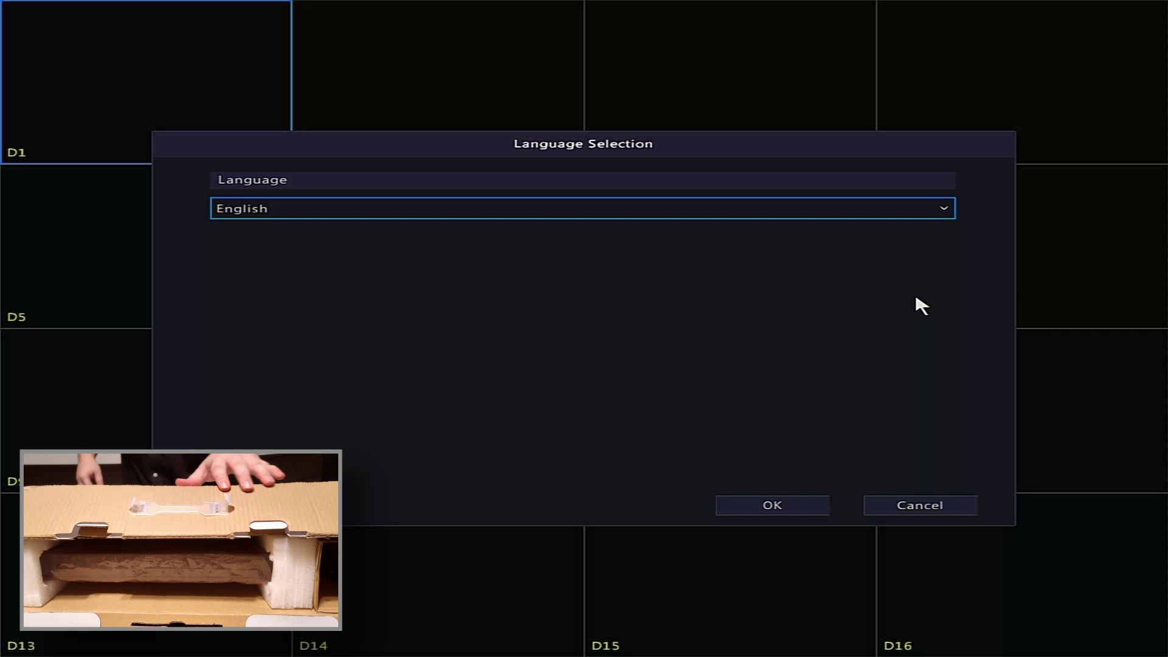
pyautogui.click(773, 510)
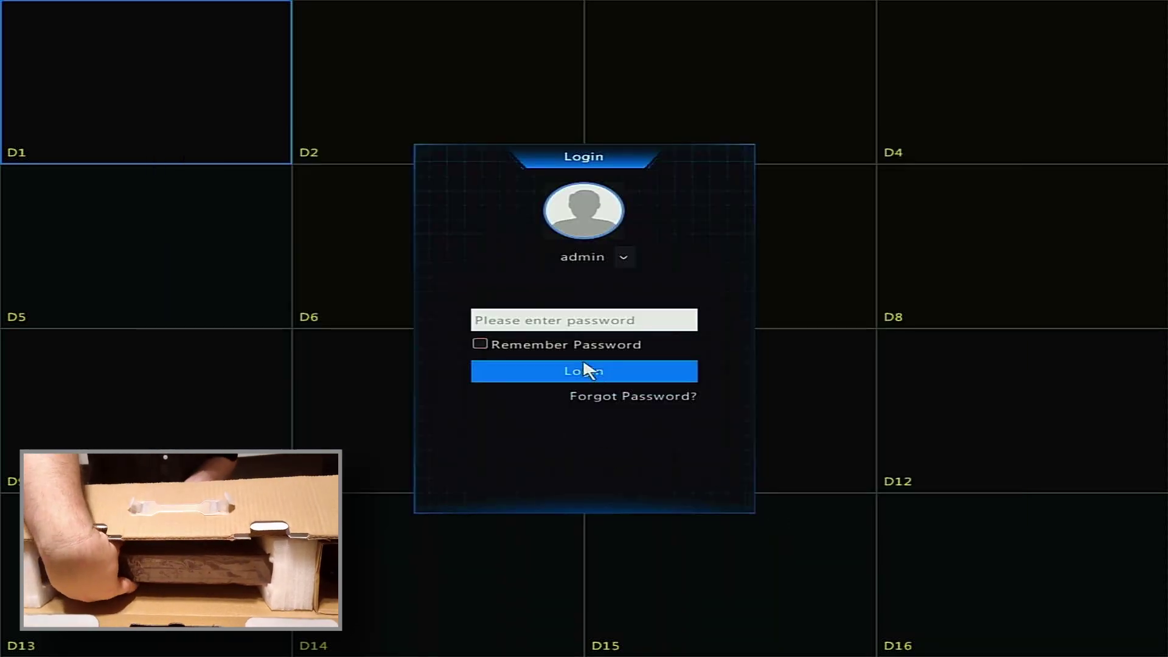
# Enter the six-digit default administrator password on the on-screen keyboard
pyautogui.click(568, 325)
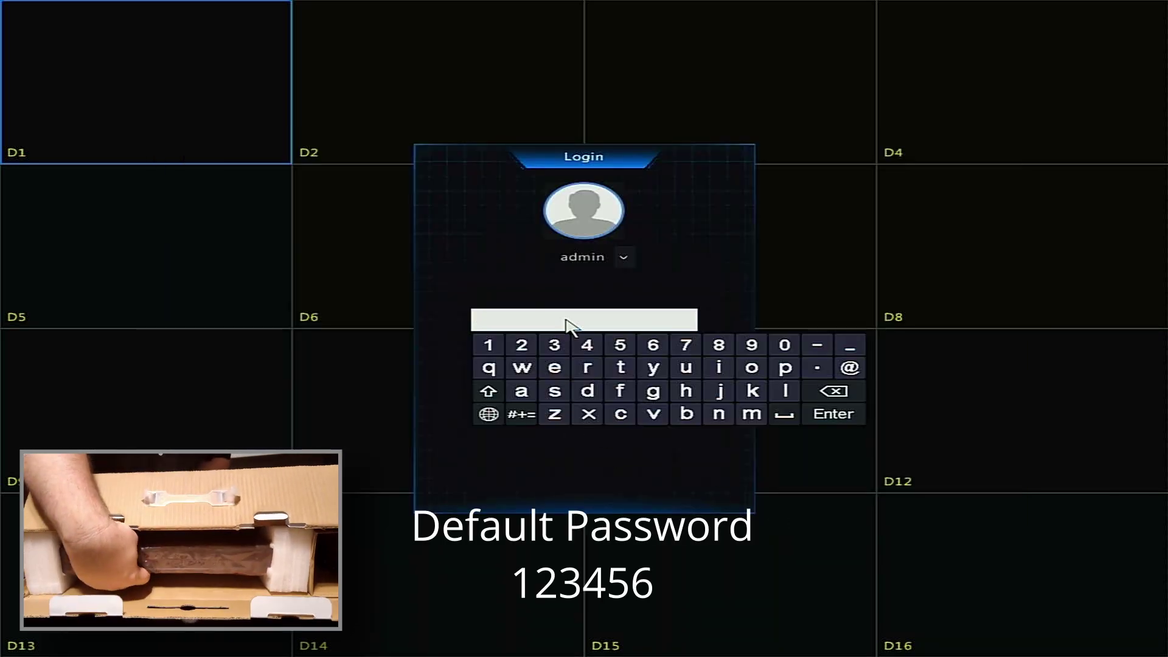
pyautogui.click(498, 351)
pyautogui.click(523, 350)
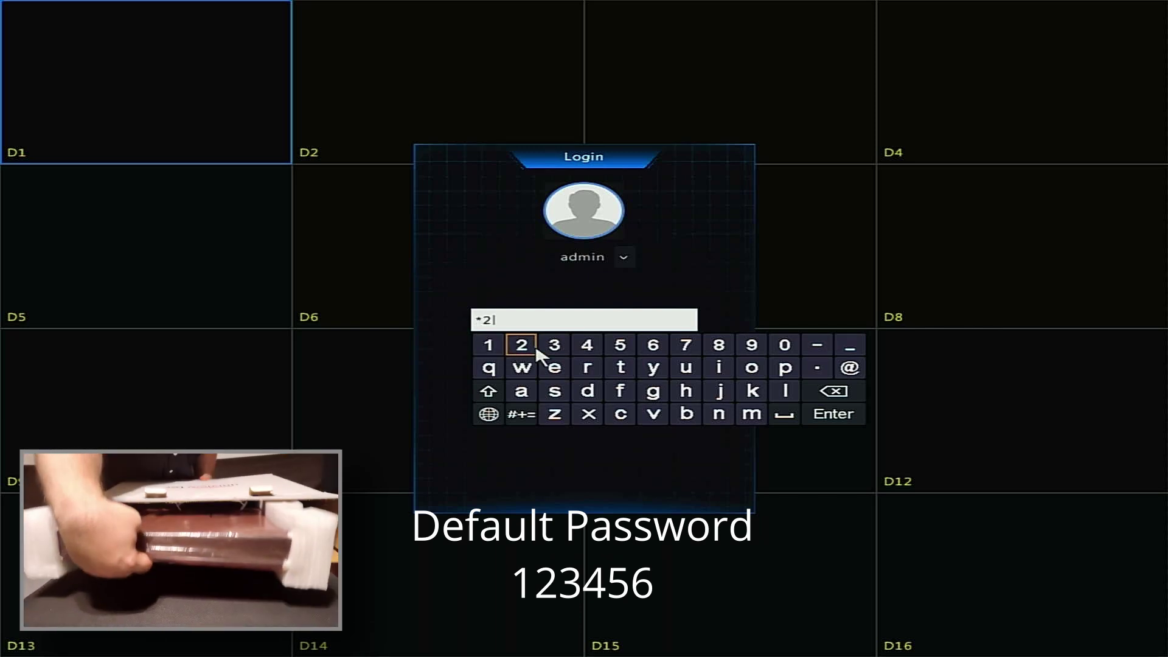
pyautogui.click(555, 352)
pyautogui.click(587, 353)
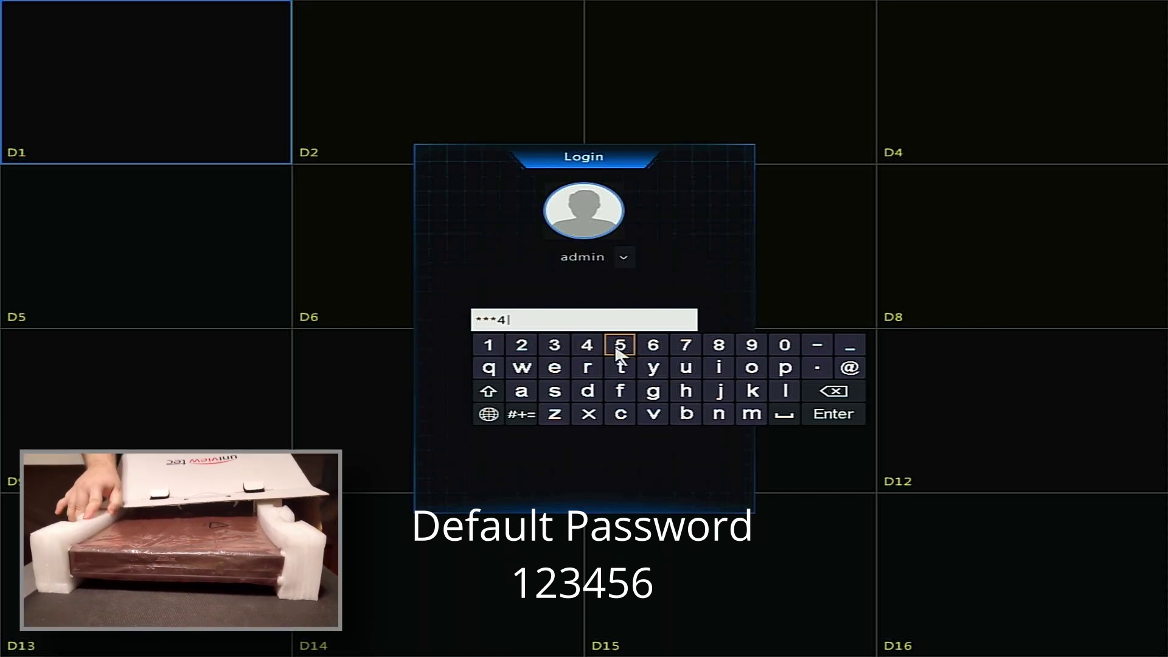
pyautogui.click(619, 351)
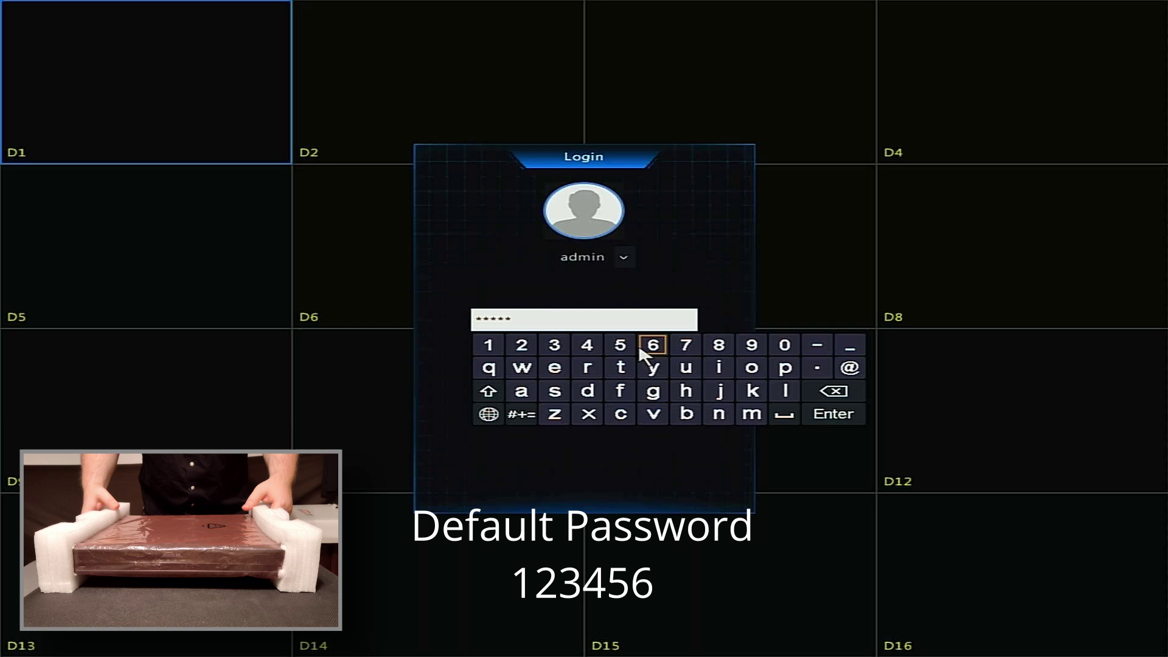
pyautogui.click(646, 352)
pyautogui.click(852, 414)
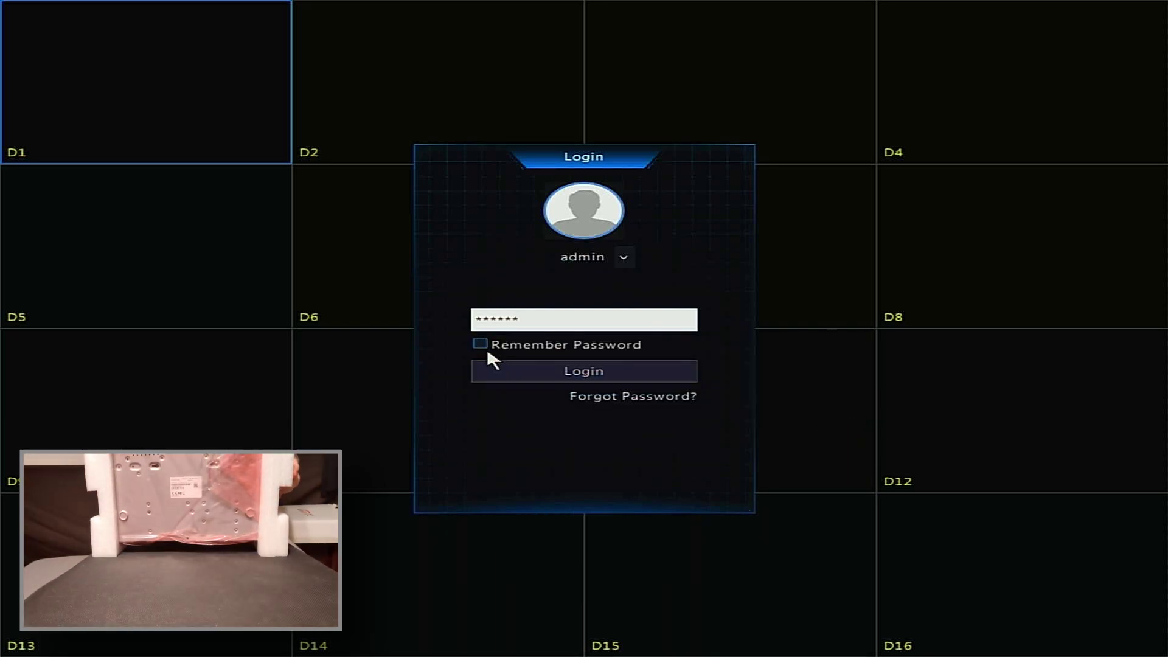
# Log in as admin, acknowledge the strong-password notice, and enter the old password
pyautogui.click(574, 374)
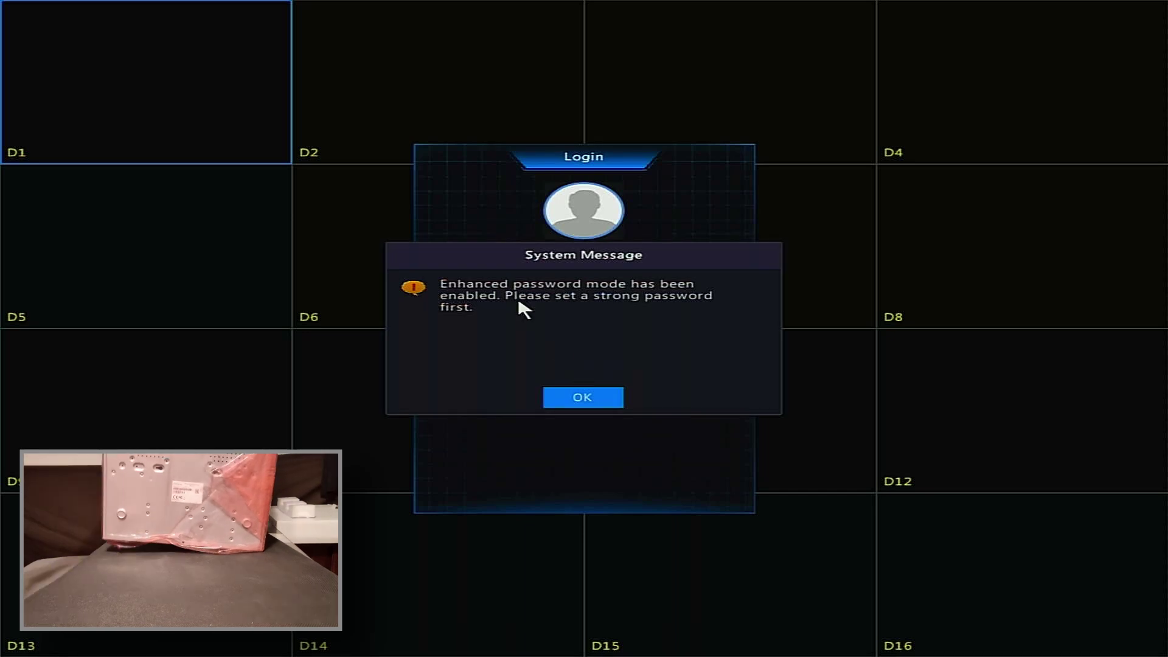
pyautogui.click(590, 404)
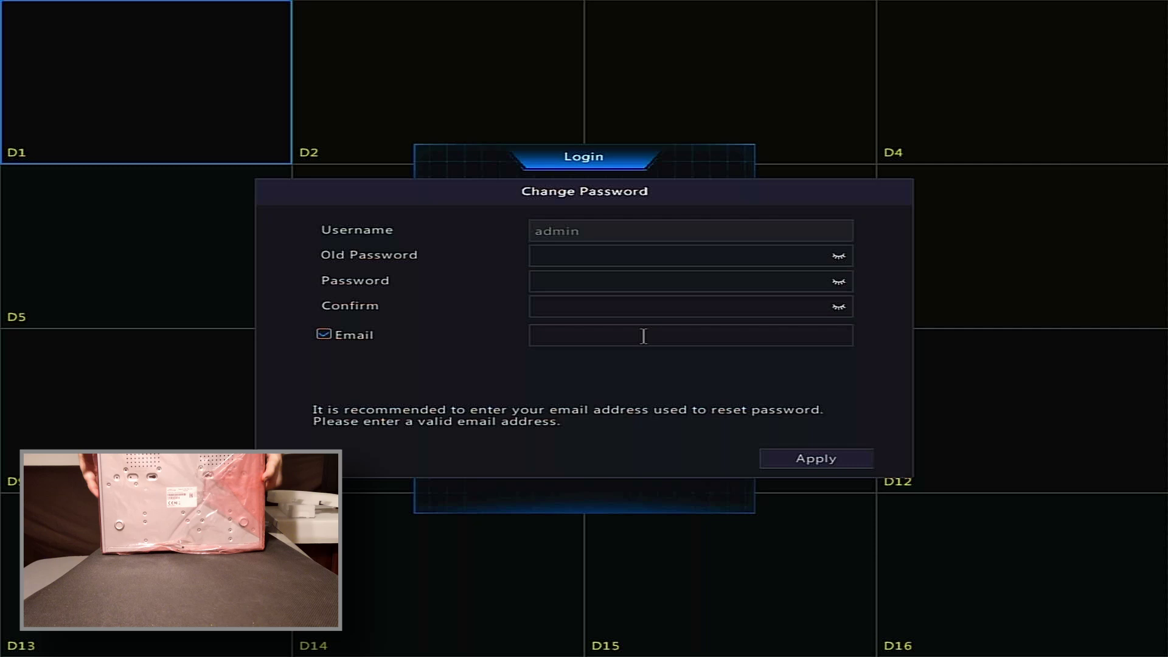
pyautogui.click(586, 263)
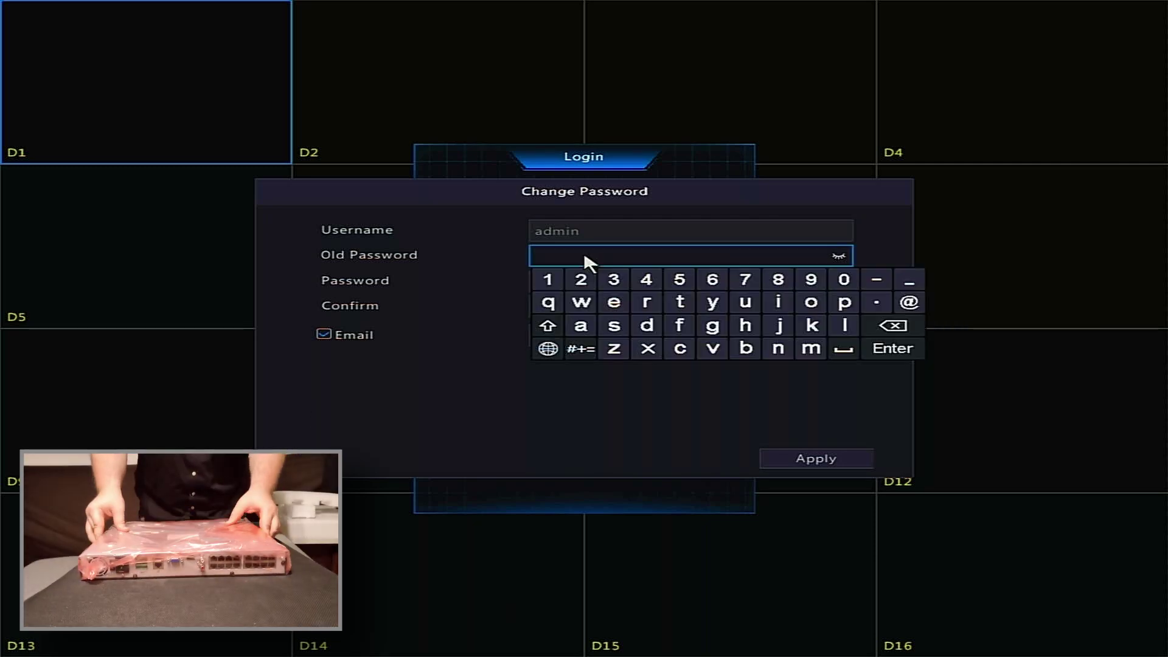
pyautogui.click(551, 279)
pyautogui.click(581, 283)
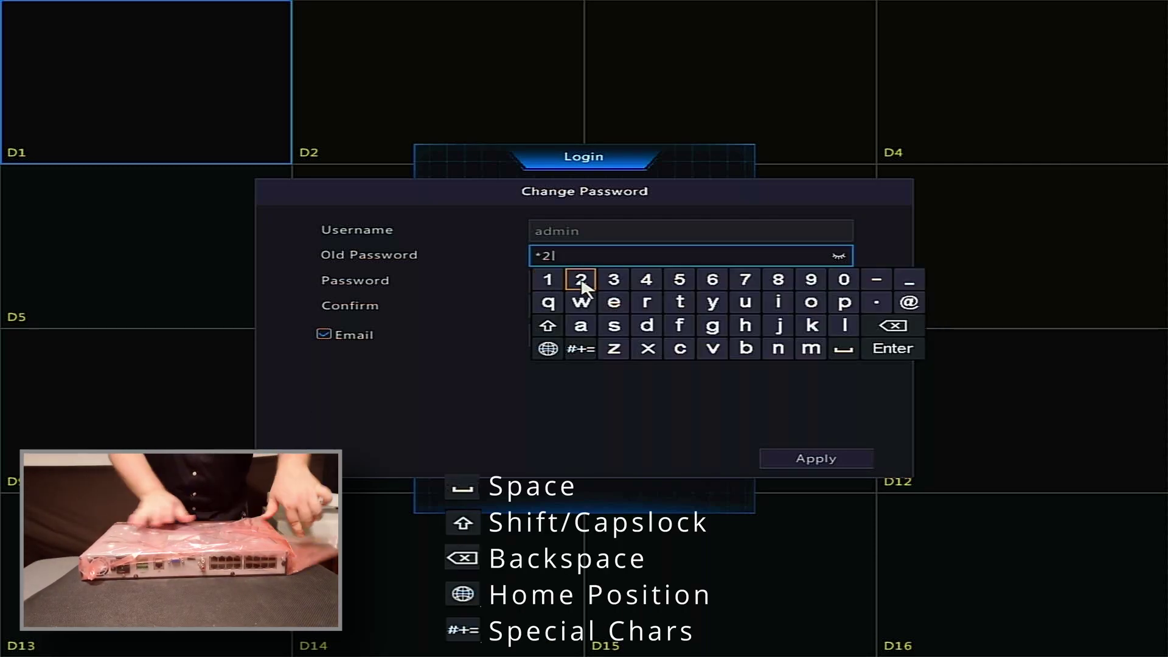
pyautogui.click(614, 281)
pyautogui.click(644, 283)
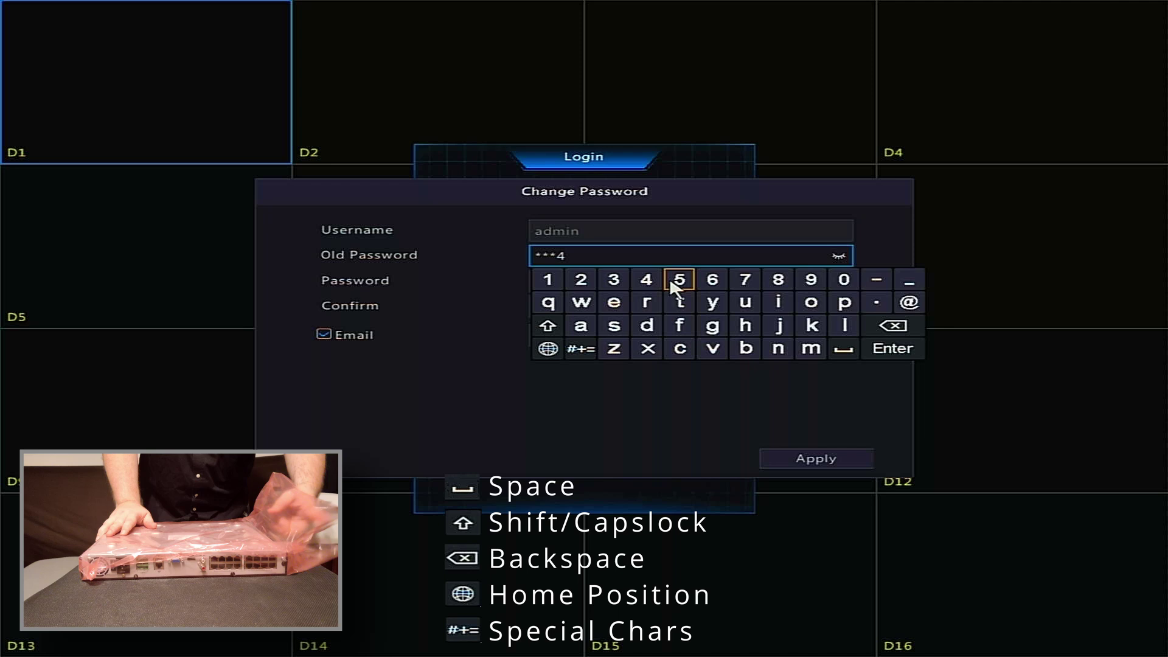
pyautogui.click(678, 281)
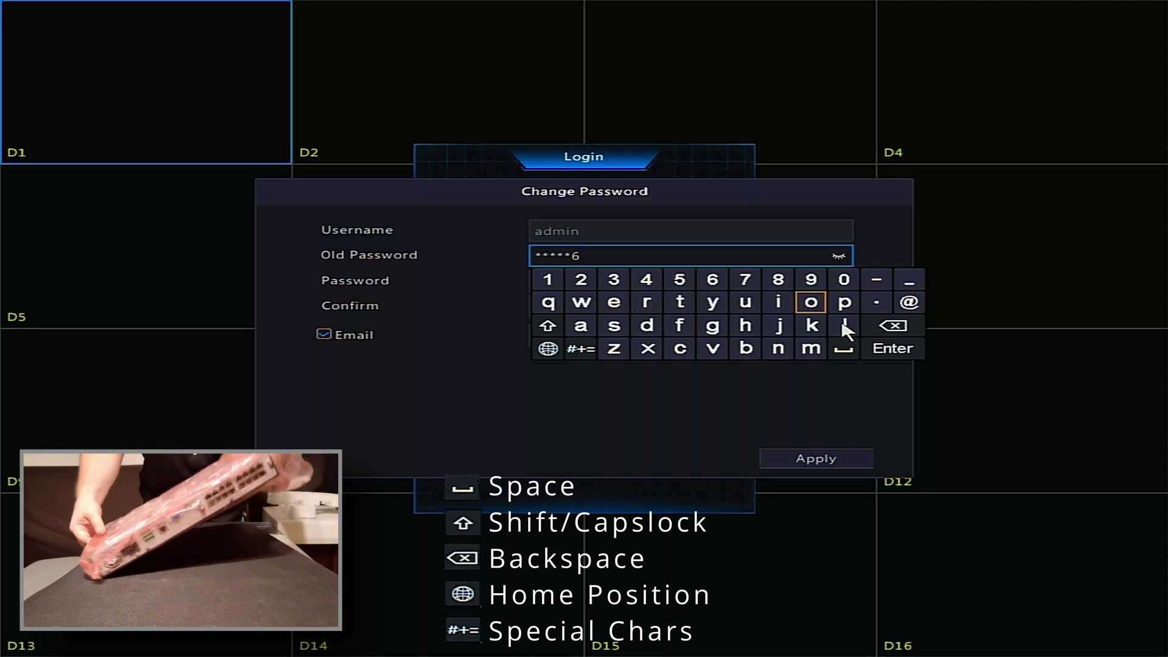
pyautogui.click(913, 348)
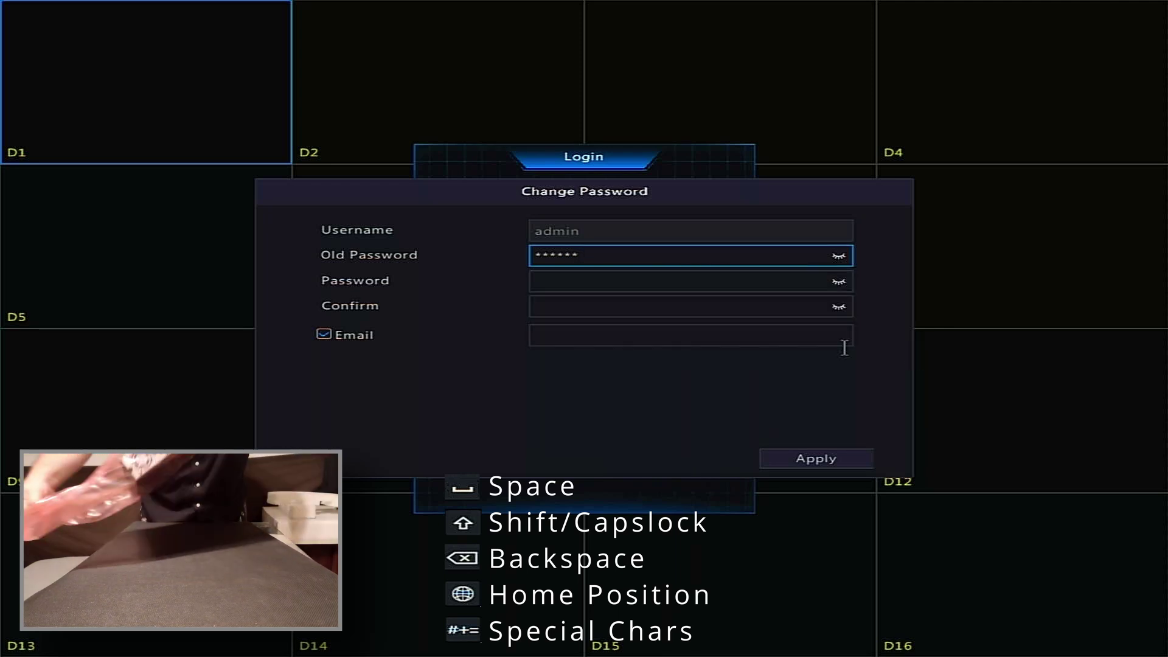
# Enter a nine-character new password mixing upper/lowercase letters, digits and a special character
pyautogui.click(615, 286)
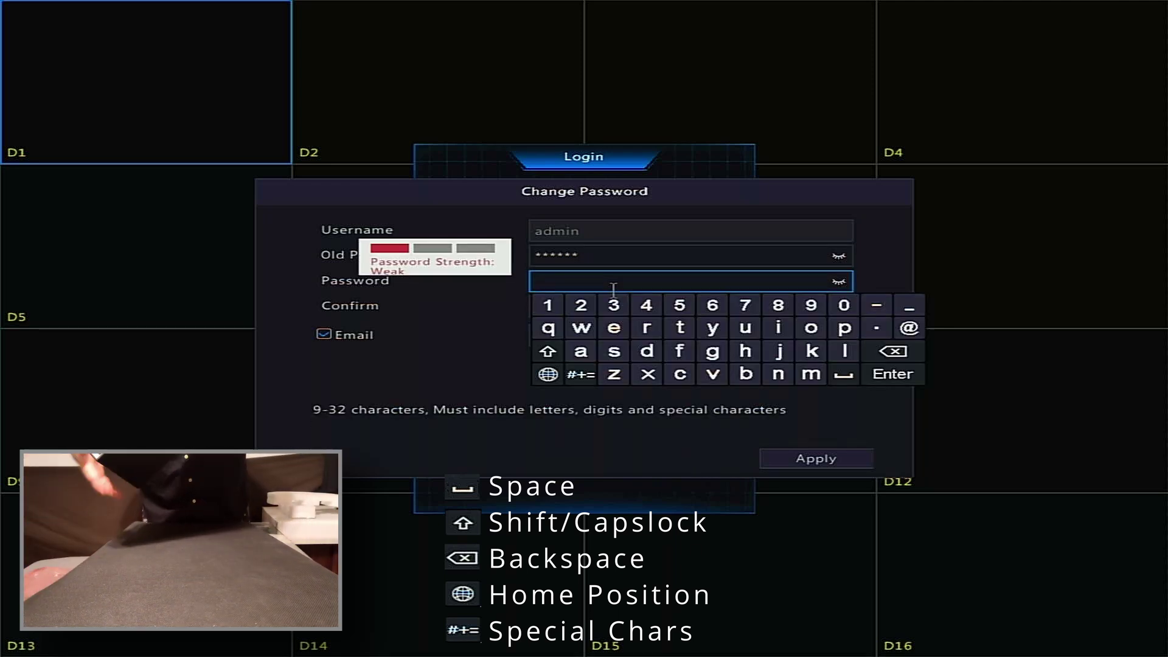
pyautogui.click(548, 351)
pyautogui.click(578, 353)
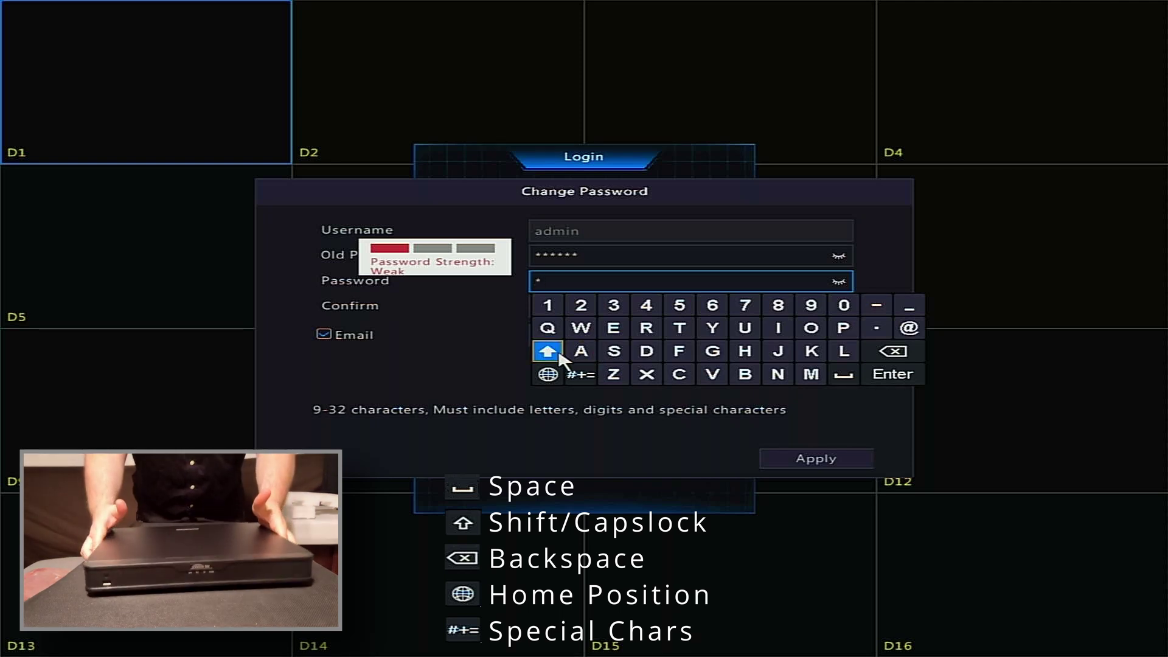
pyautogui.click(746, 374)
pyautogui.click(680, 373)
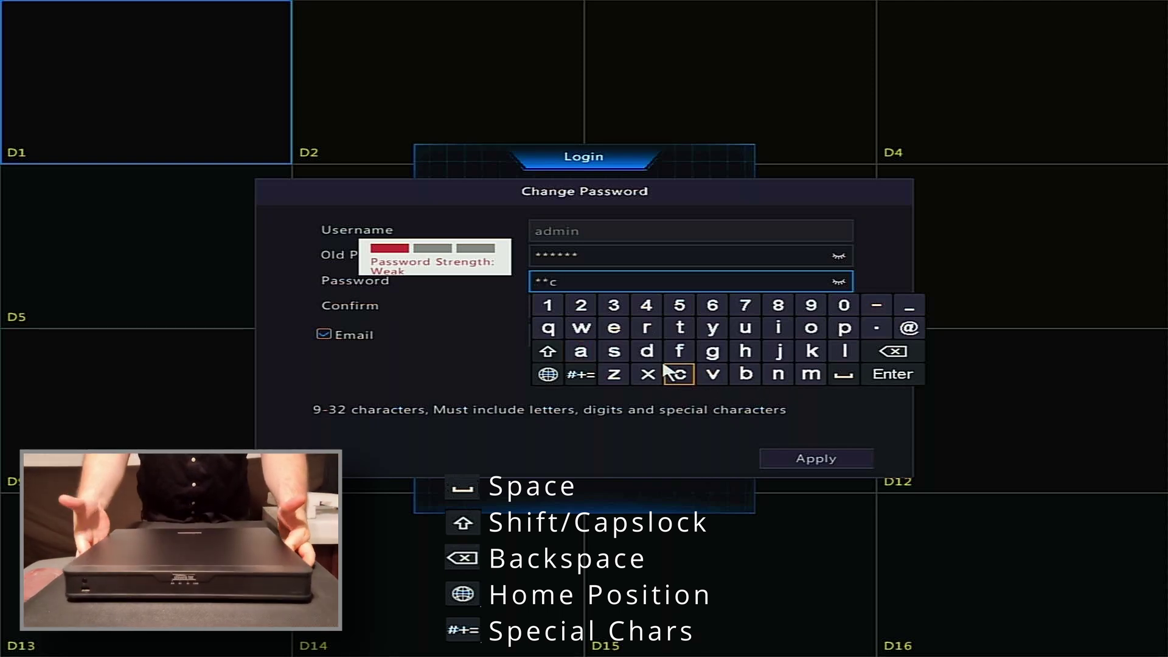
pyautogui.click(647, 352)
pyautogui.click(580, 307)
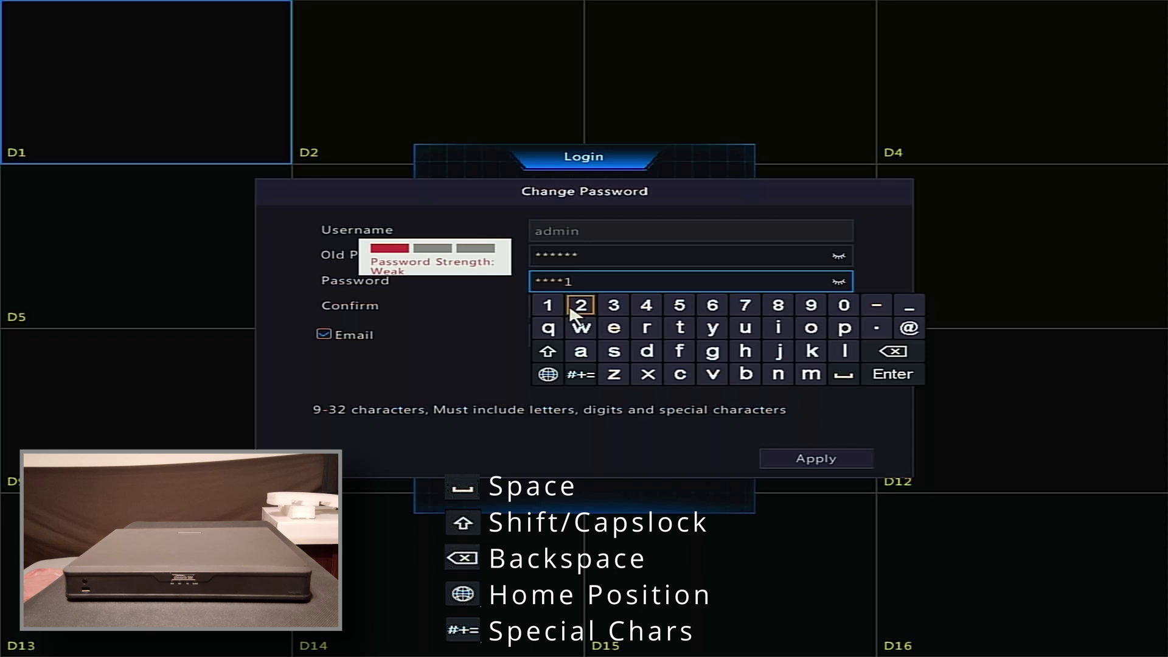
pyautogui.click(625, 309)
pyautogui.click(646, 307)
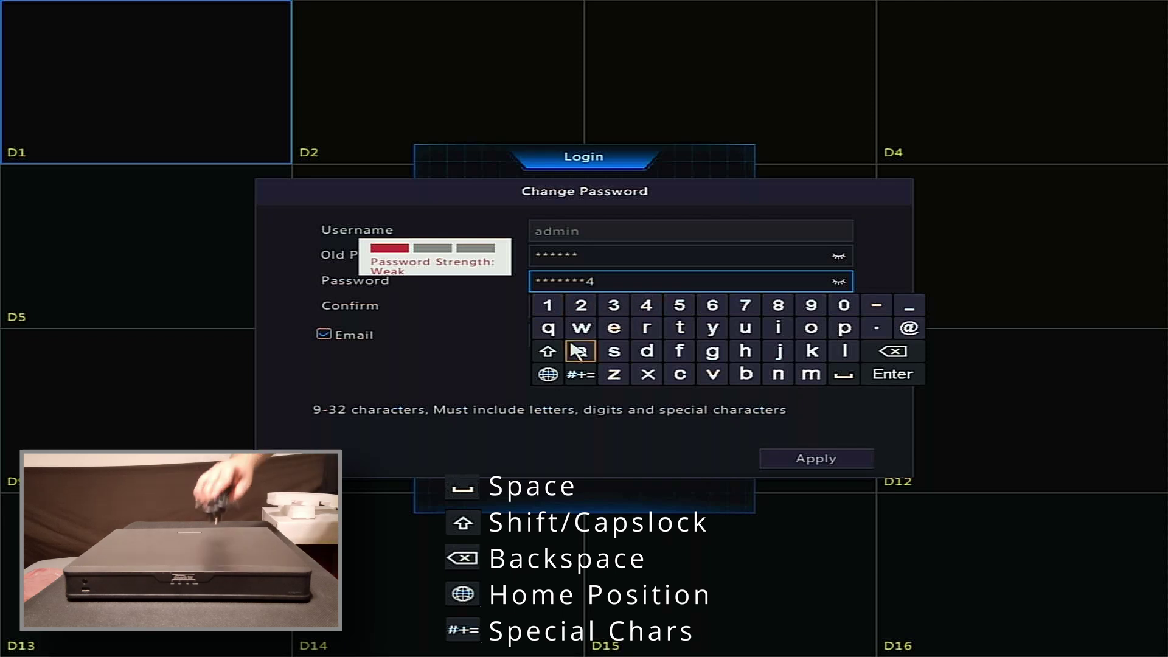
pyautogui.click(580, 374)
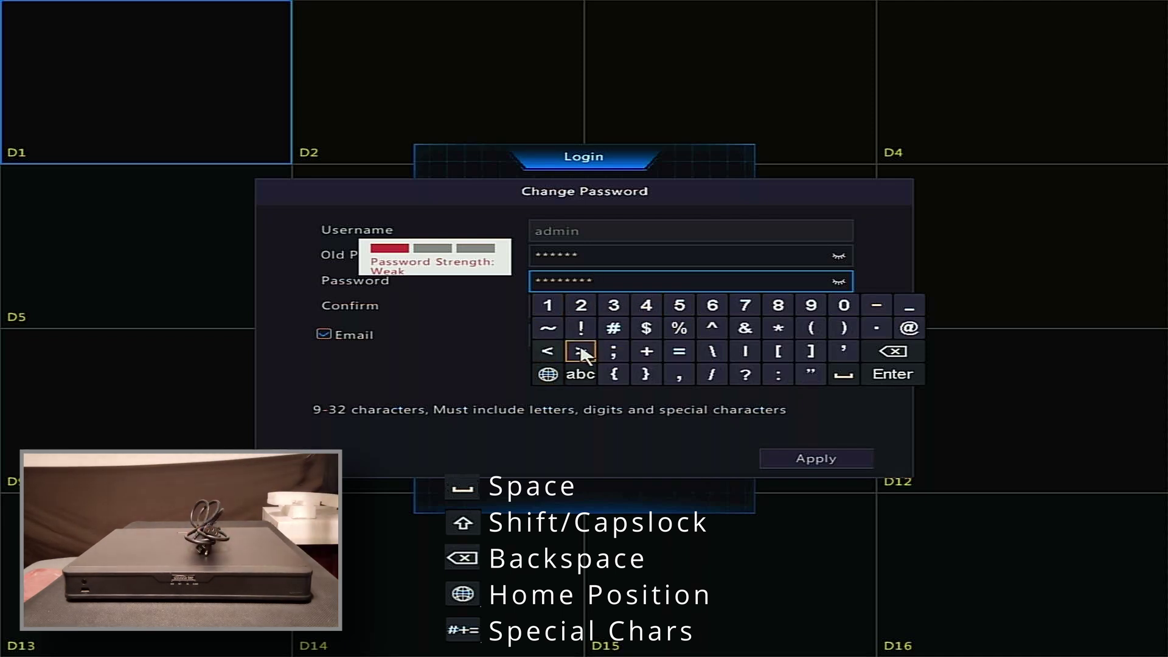
pyautogui.click(581, 329)
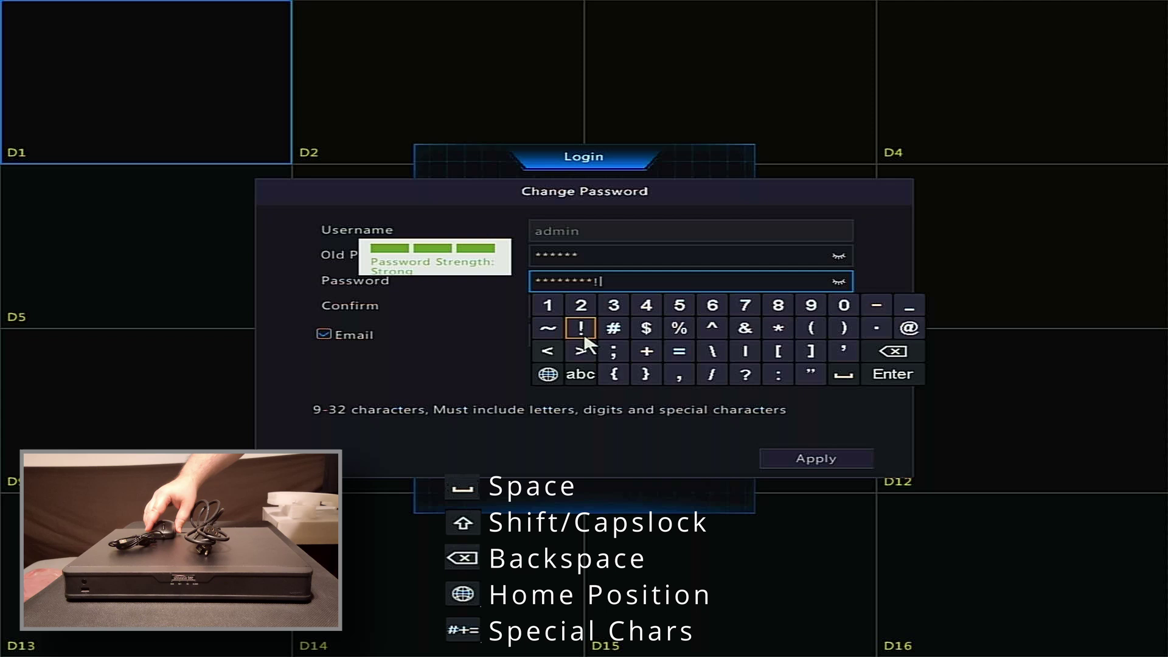
pyautogui.click(885, 381)
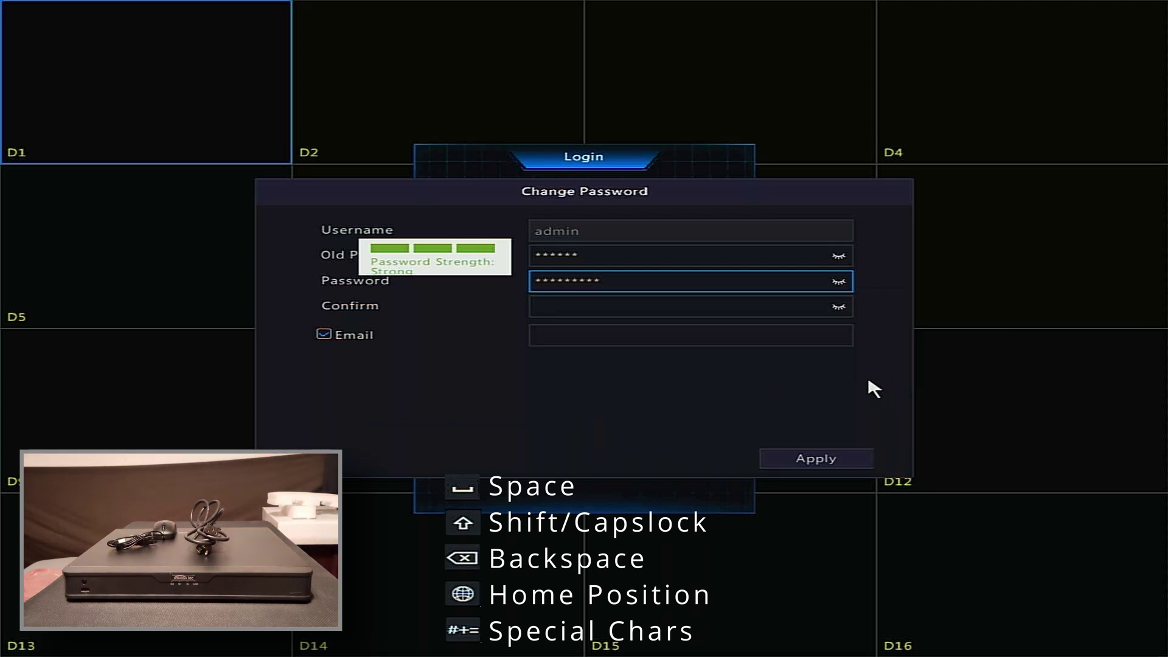
# Retype the nine-character new password in the Confirm field
pyautogui.click(626, 313)
pyautogui.click(548, 376)
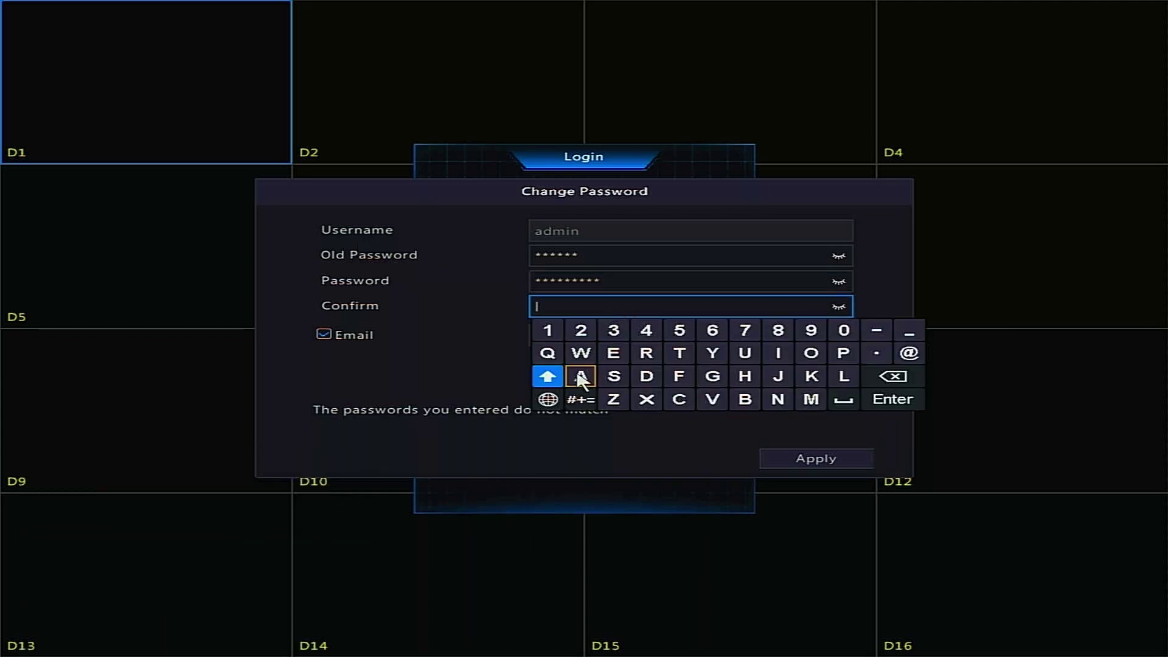
pyautogui.click(579, 376)
pyautogui.click(746, 399)
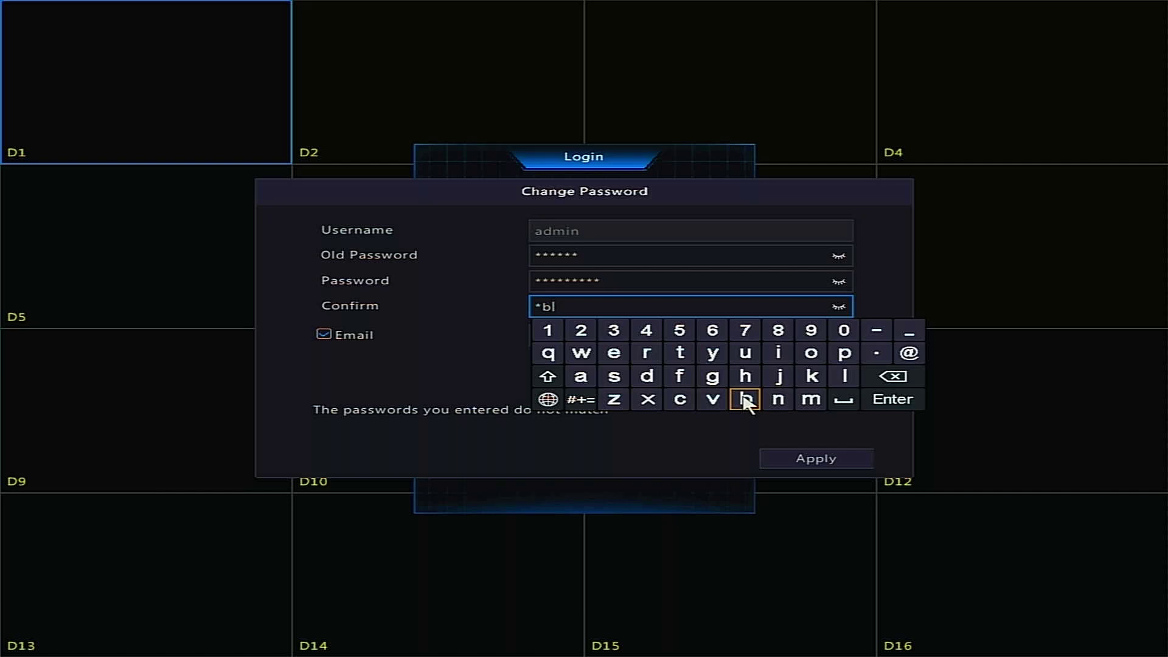
pyautogui.click(681, 400)
pyautogui.click(647, 376)
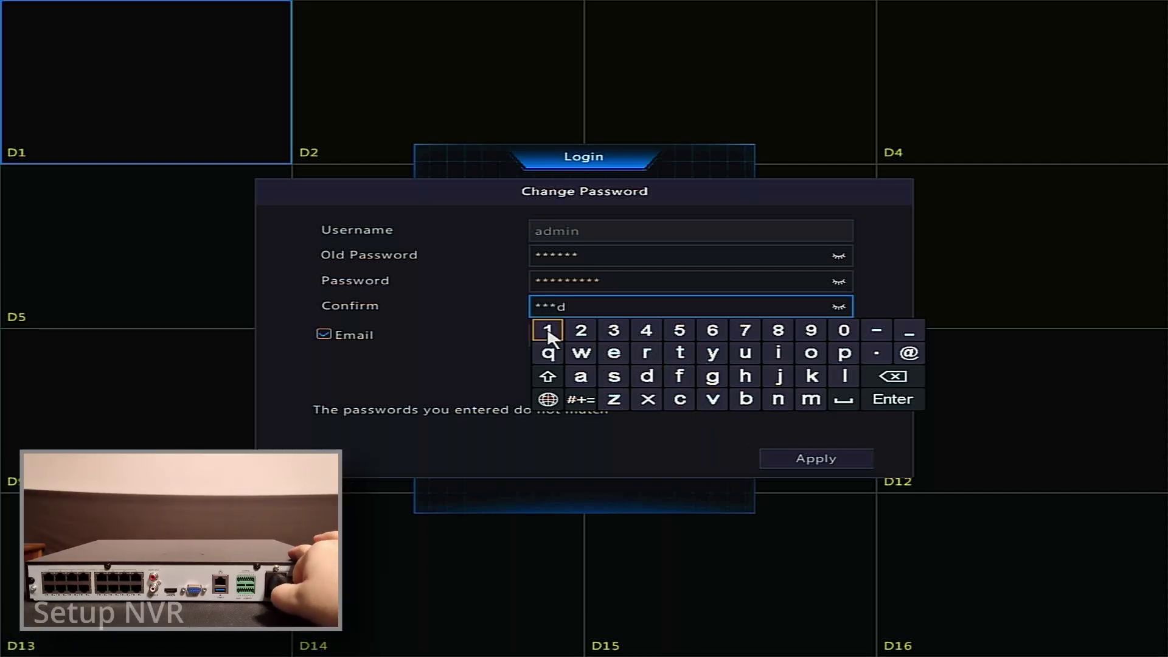
pyautogui.click(547, 330)
pyautogui.click(581, 331)
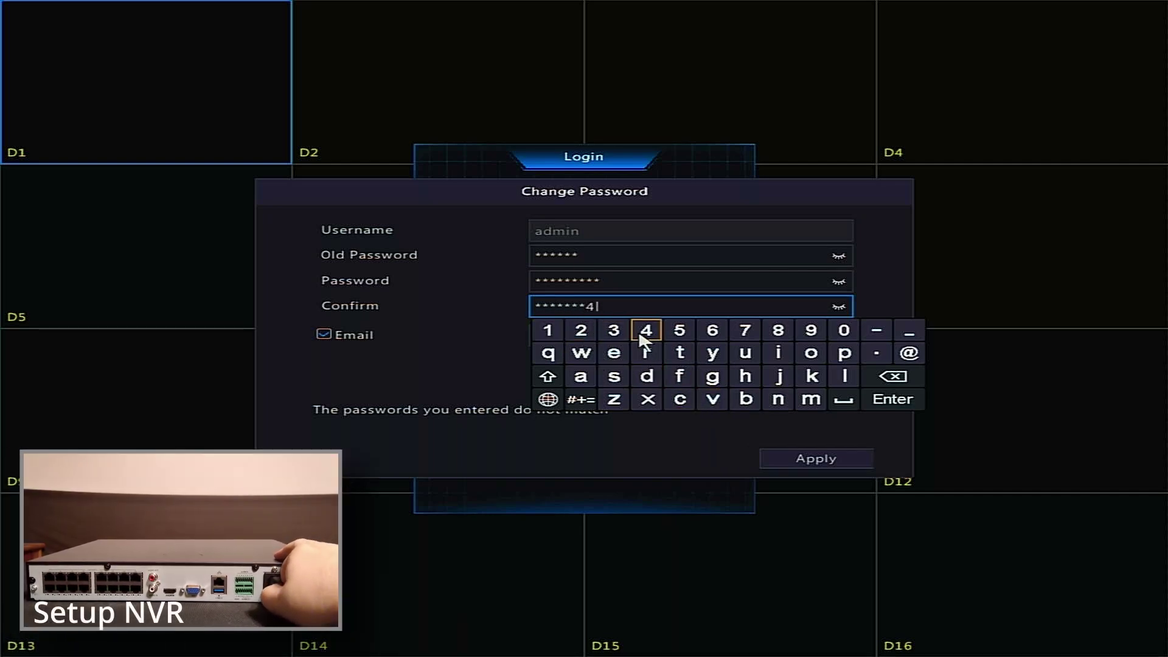
pyautogui.click(589, 399)
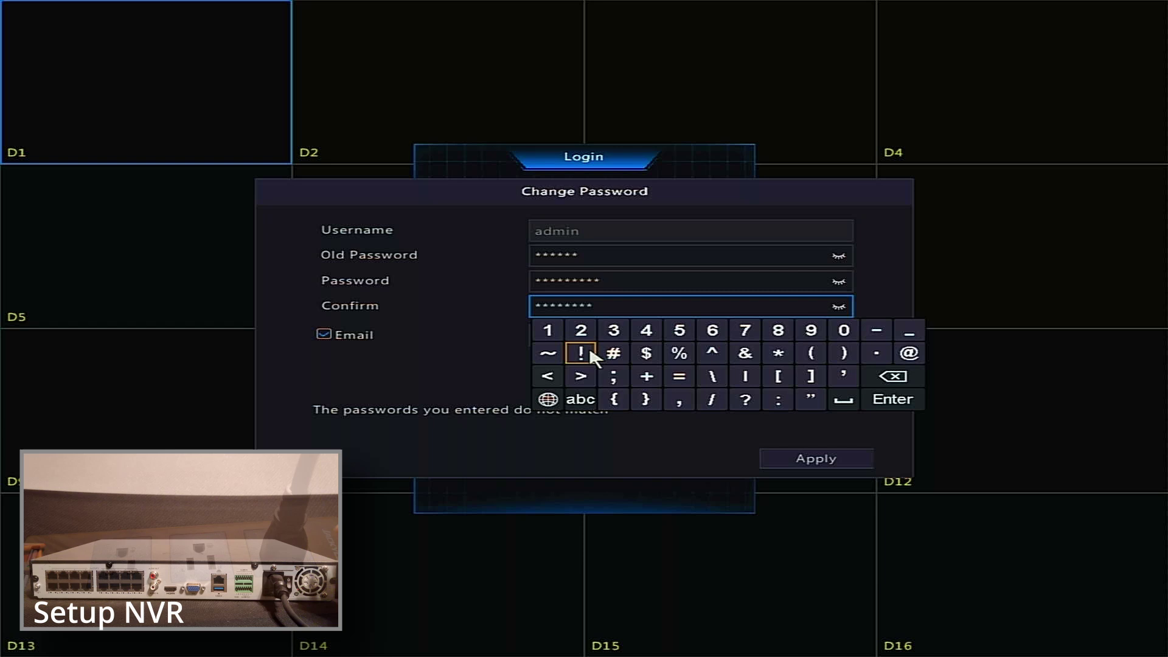
pyautogui.click(581, 354)
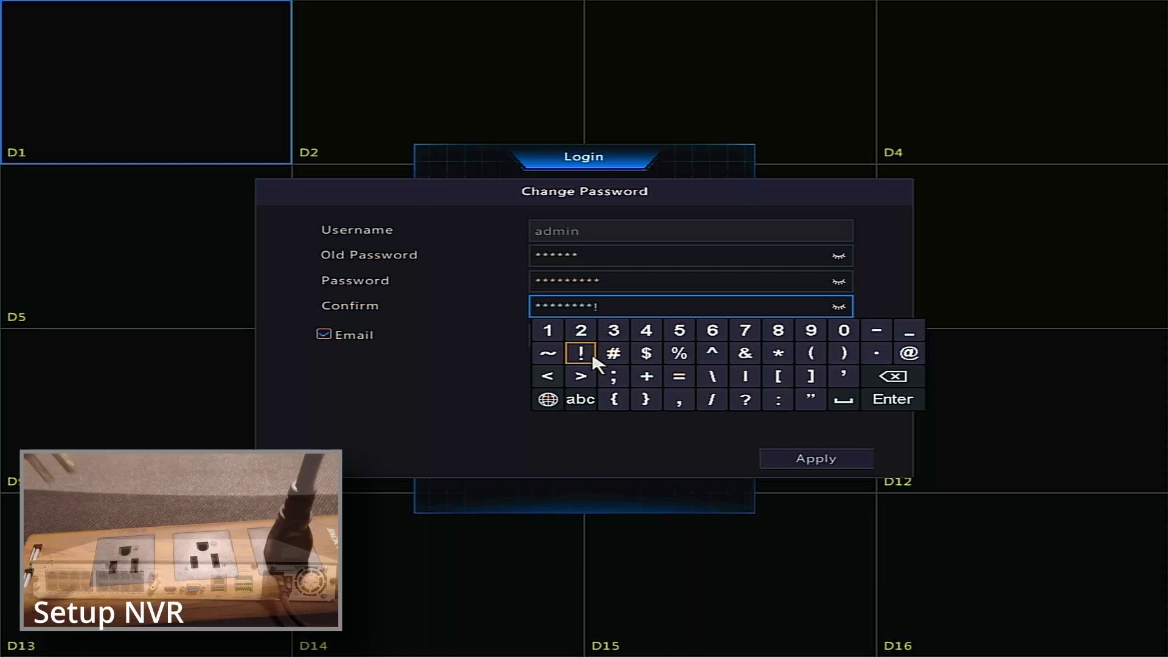
# Disable e-mail password recovery and apply the new admin password
pyautogui.click(905, 408)
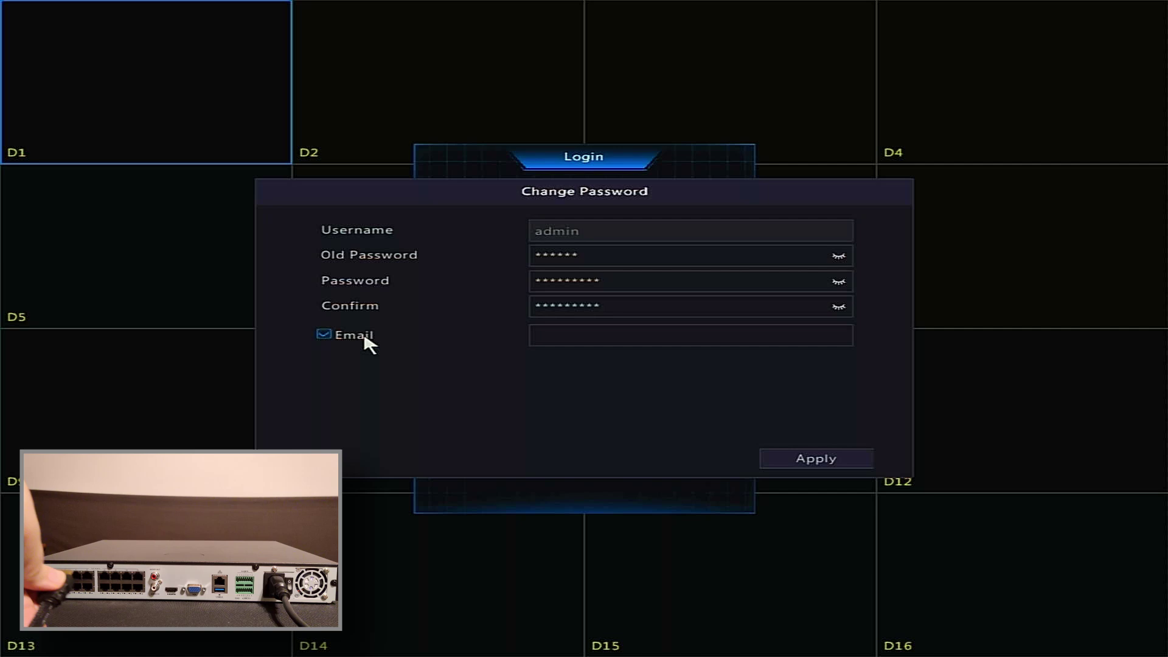
pyautogui.click(324, 334)
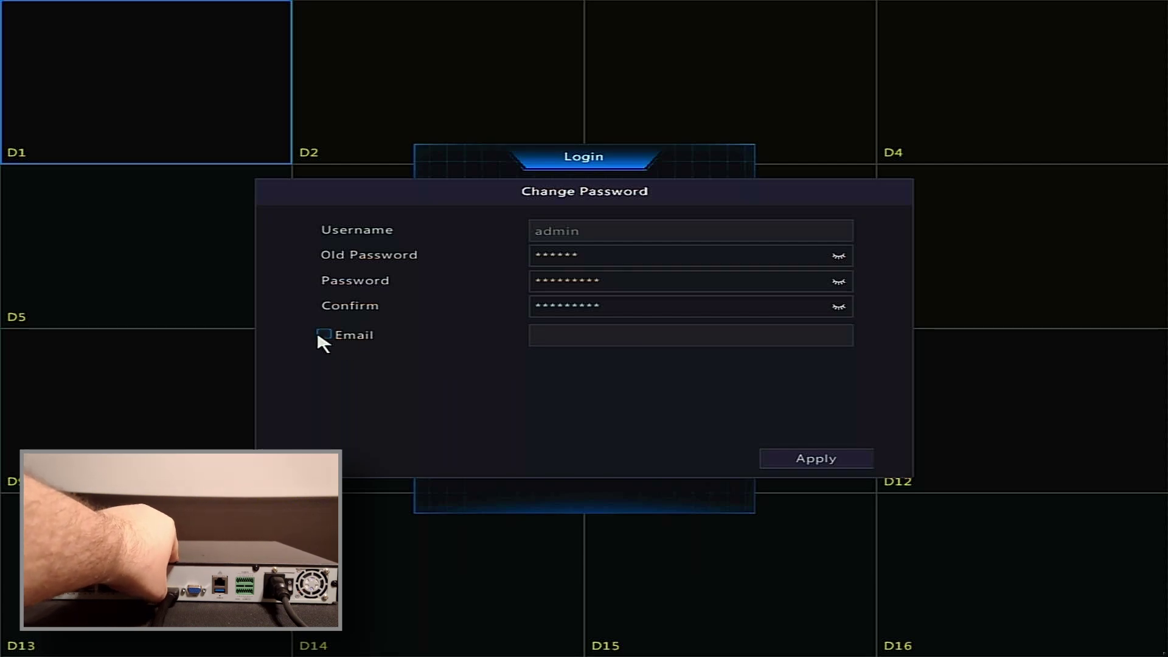
pyautogui.click(790, 458)
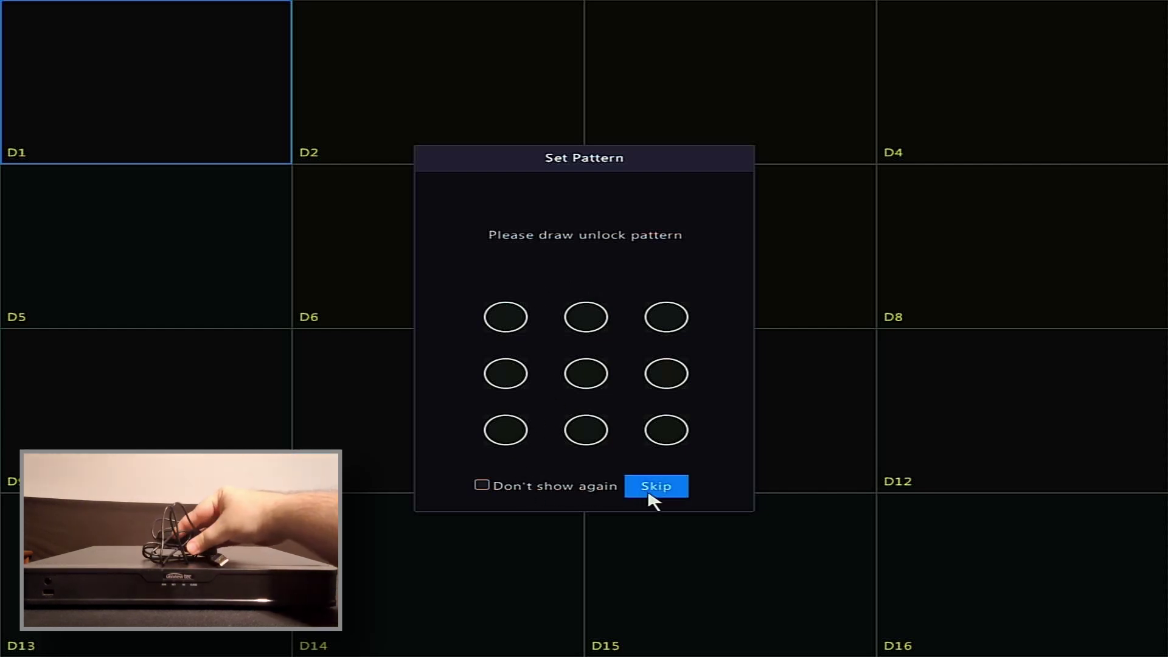
# Draw the unlock pattern down the left column and along the bottom row, then redraw it to confirm
pyautogui.click(513, 327)
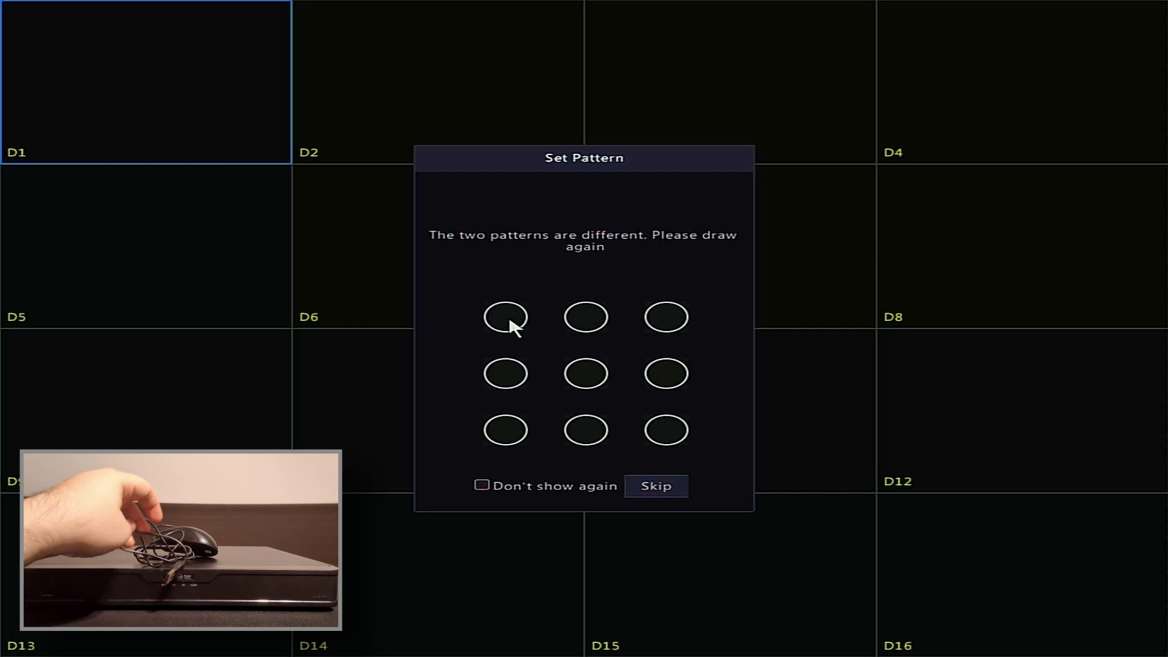
pyautogui.moveTo(513, 327)
pyautogui.mouseDown()
pyautogui.moveTo(640, 328)
pyautogui.moveTo(668, 372)
pyautogui.moveTo(543, 370)
pyautogui.moveTo(527, 436)
pyautogui.moveTo(661, 435)
pyautogui.mouseUp()
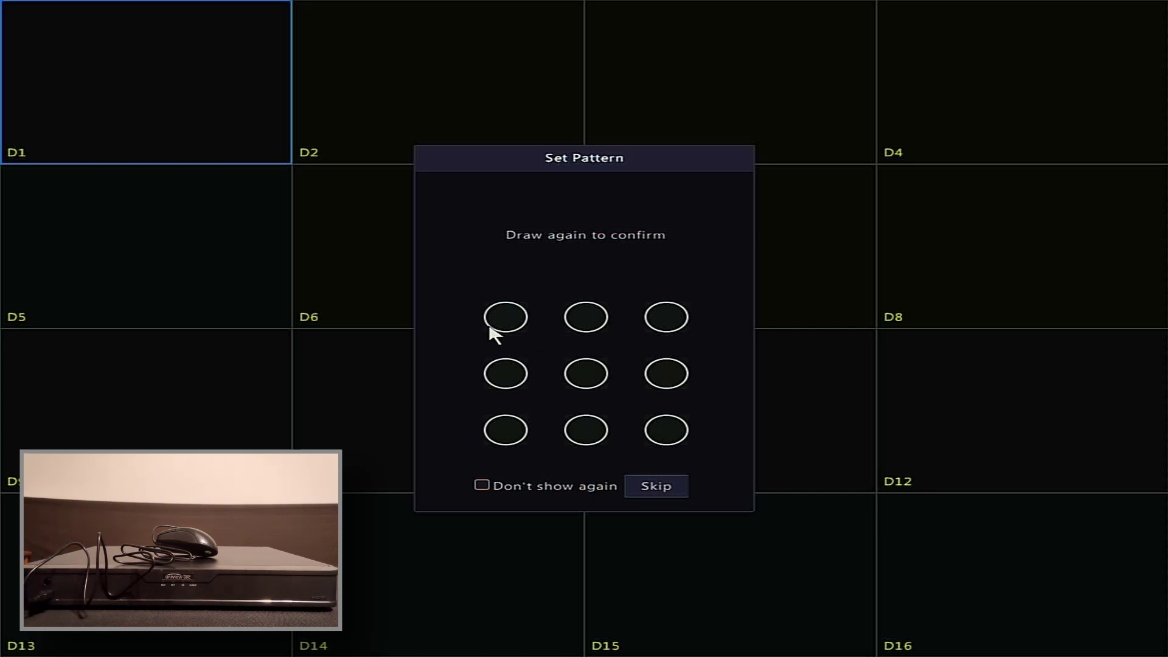
pyautogui.moveTo(490, 327)
pyautogui.mouseDown()
pyautogui.moveTo(542, 384)
pyautogui.moveTo(593, 377)
pyautogui.moveTo(584, 328)
pyautogui.mouseUp()
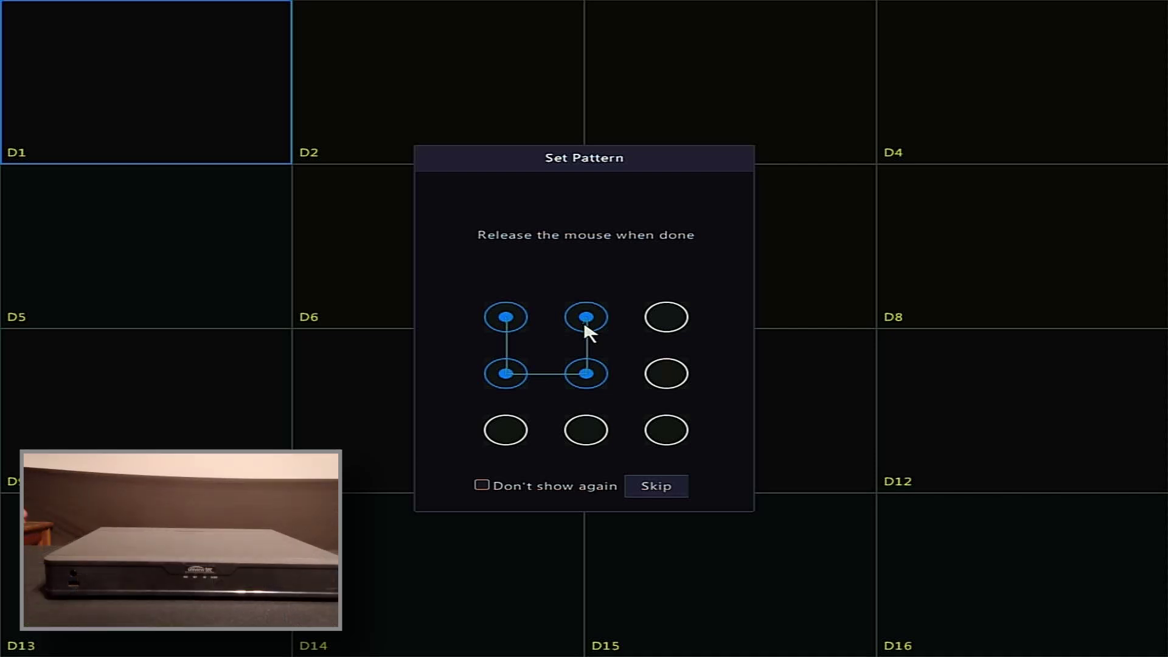
pyautogui.moveTo(585, 328)
pyautogui.mouseDown()
pyautogui.moveTo(514, 425)
pyautogui.moveTo(685, 444)
pyautogui.mouseUp()
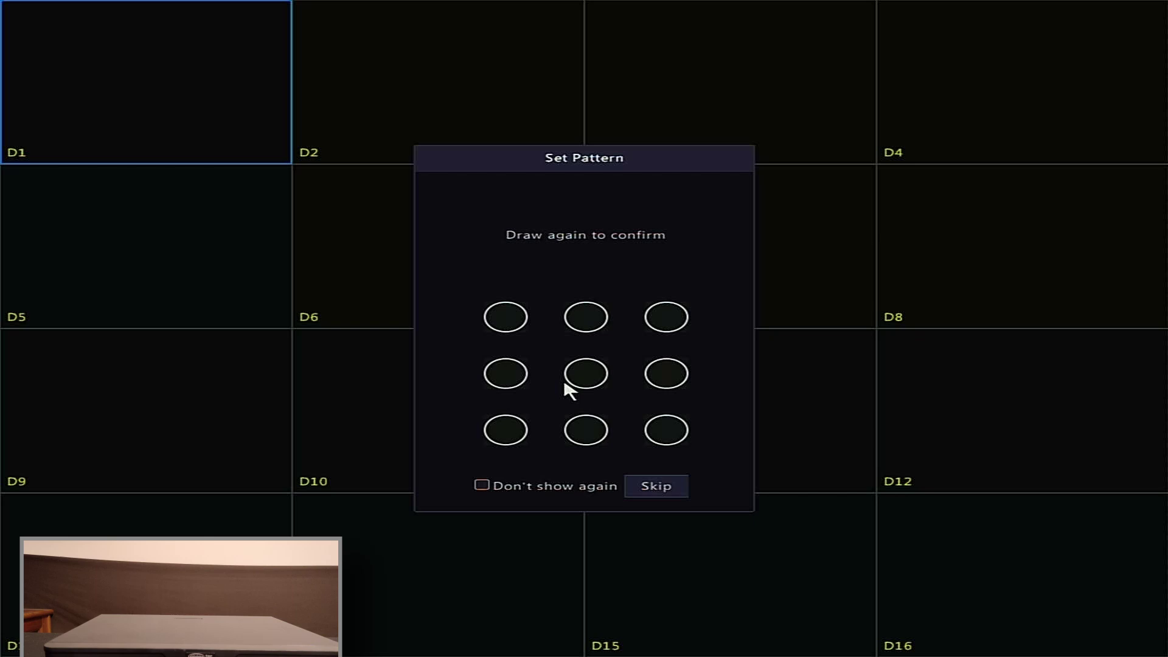
pyautogui.moveTo(513, 312)
pyautogui.mouseDown()
pyautogui.moveTo(522, 436)
pyautogui.moveTo(674, 435)
pyautogui.mouseUp()
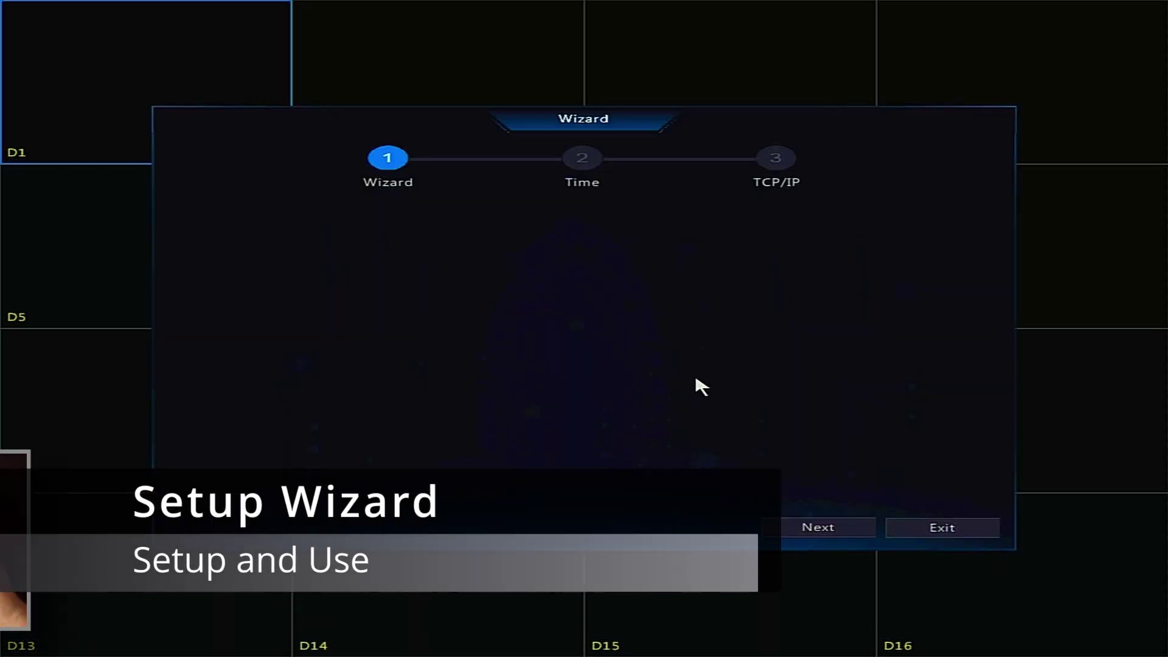
# Set time zone UTC-06:00 Central, date format MM-DD-YYYY, and keep 24-hour time
pyautogui.click(823, 529)
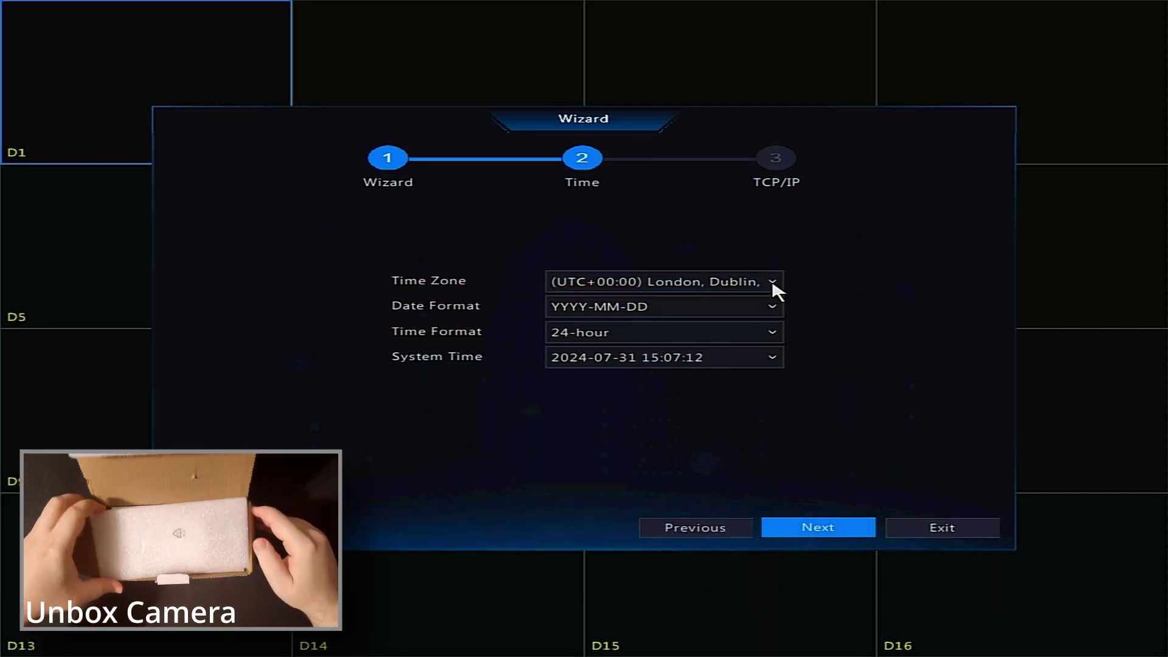
pyautogui.click(773, 285)
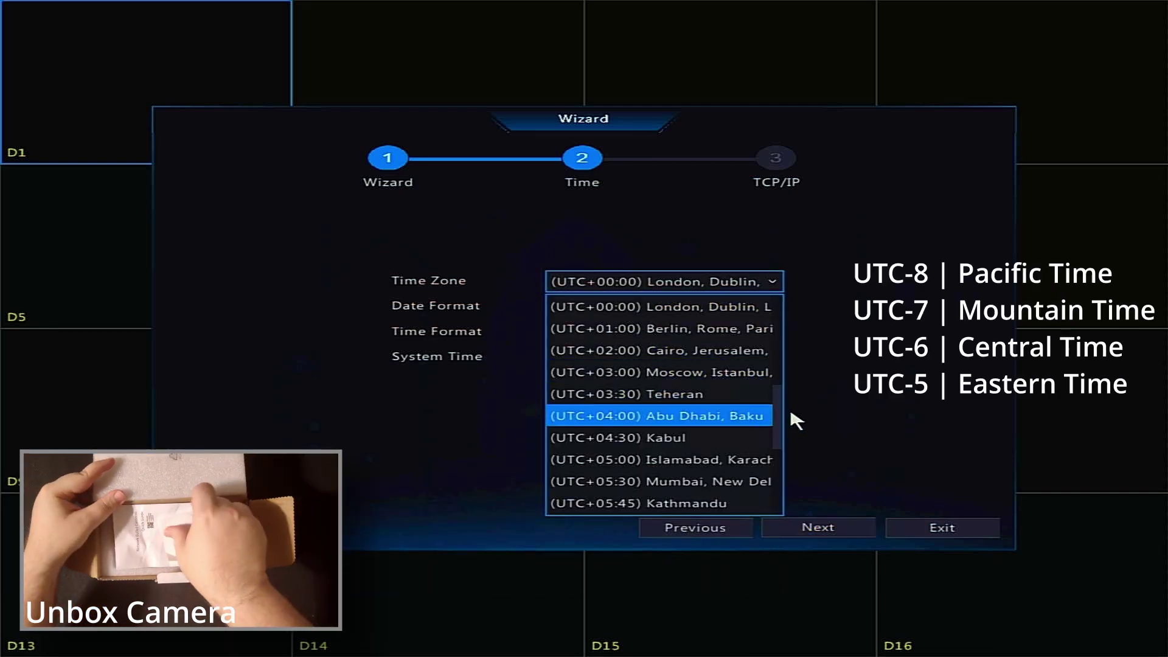
pyautogui.moveTo(783, 415); pyautogui.dragTo(783, 346)
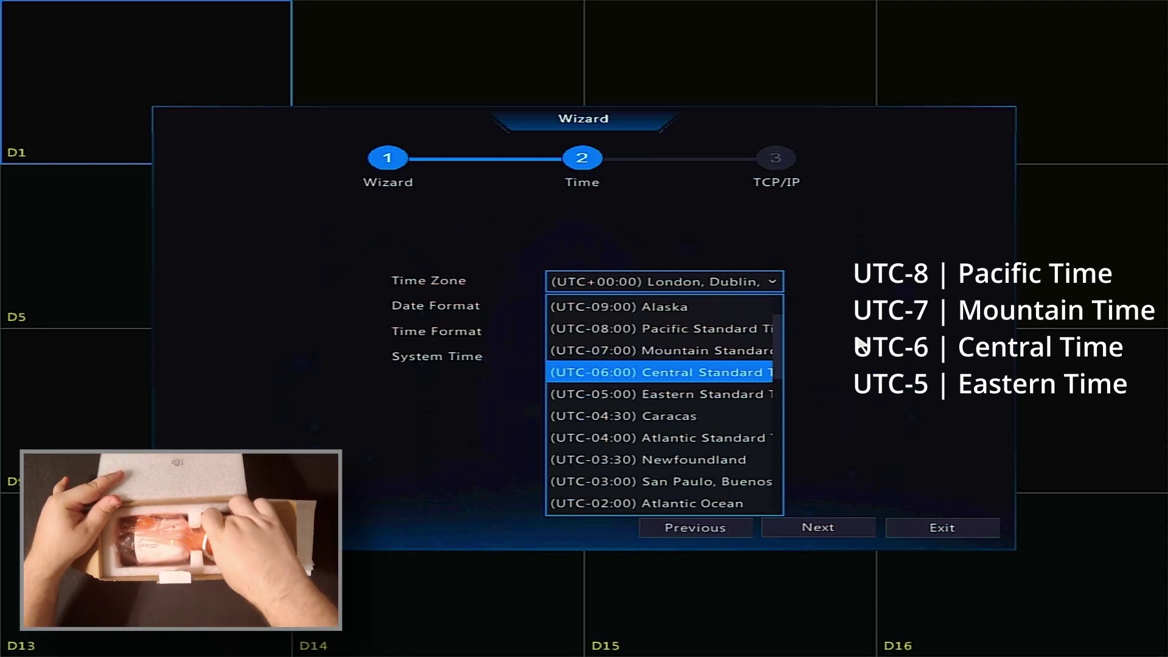
pyautogui.click(637, 378)
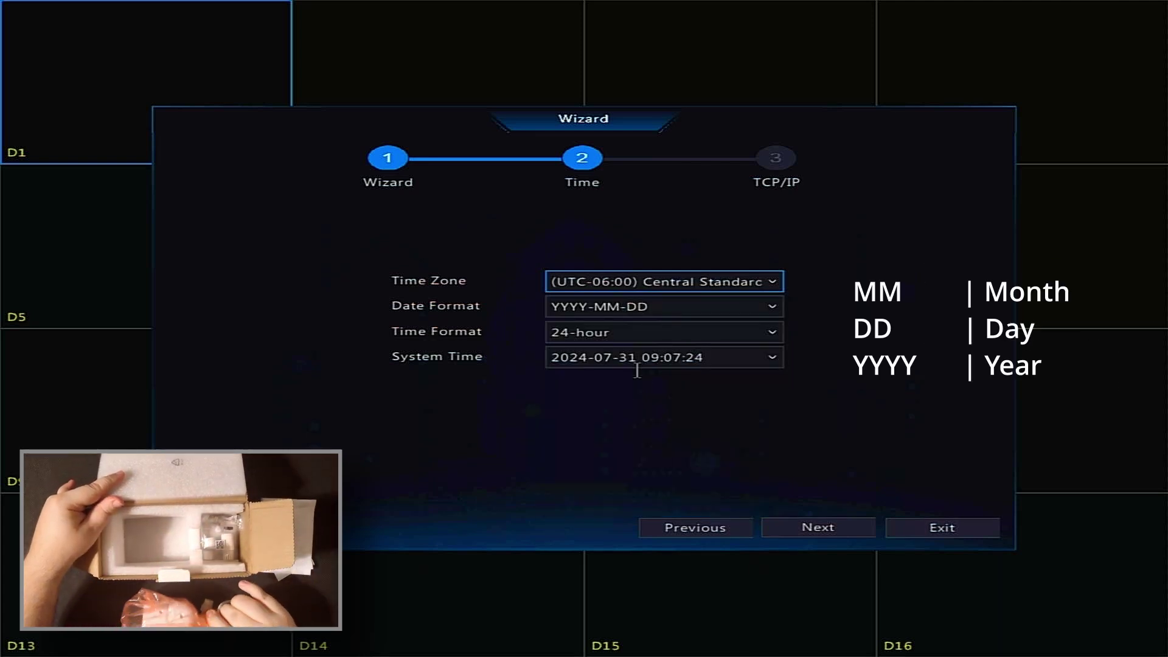
pyautogui.click(774, 307)
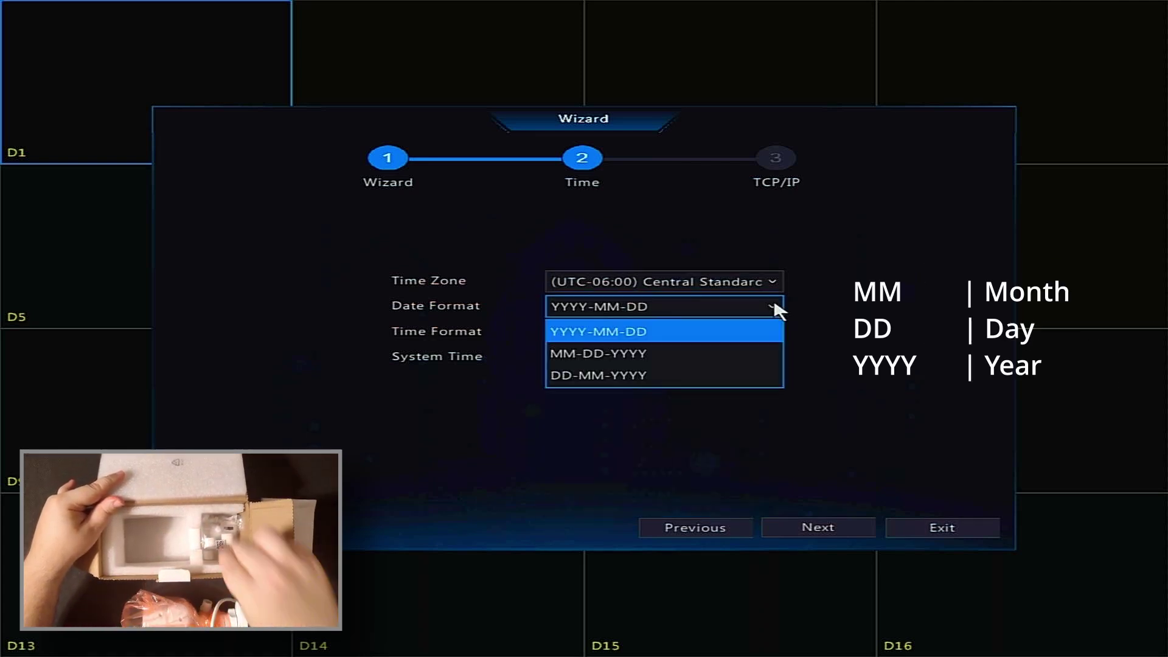
pyautogui.click(680, 363)
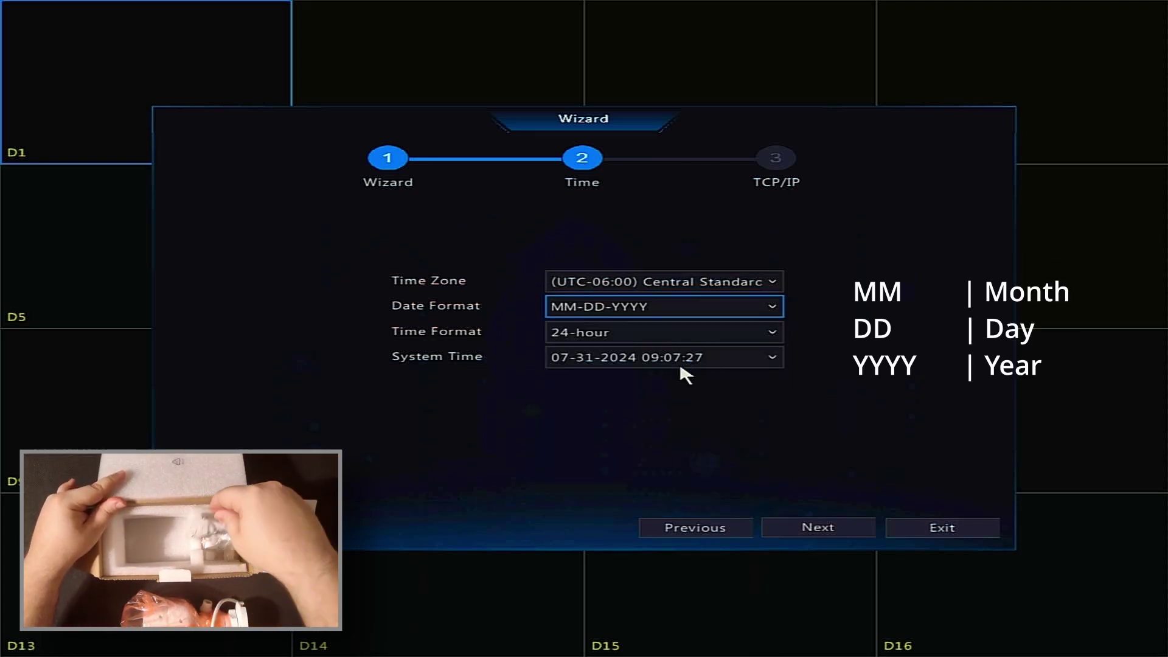
pyautogui.click(765, 343)
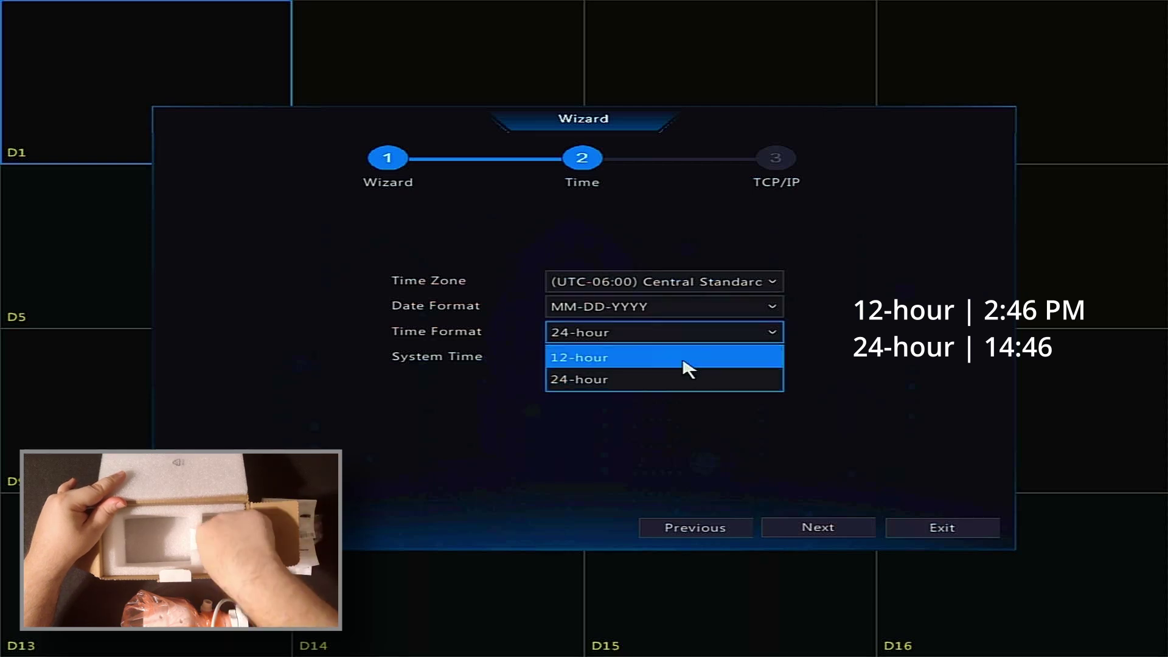
pyautogui.click(686, 387)
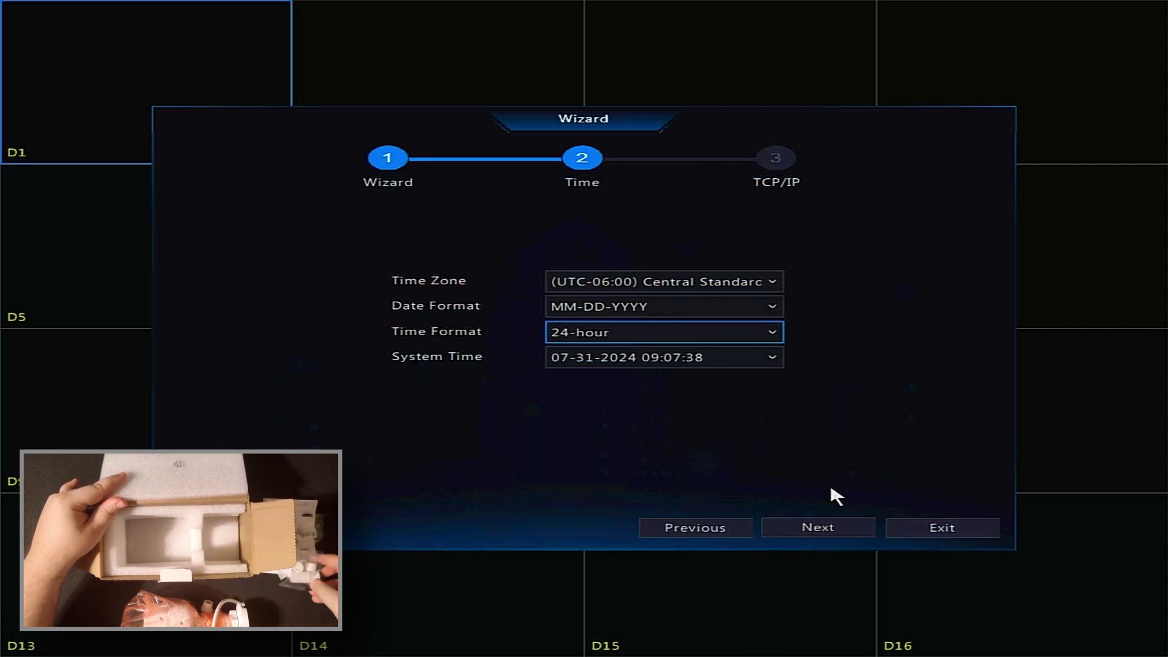
# Pick 30 July 2024 and adjust the hour in the System Time picker to 09:07:39
pyautogui.click(771, 358)
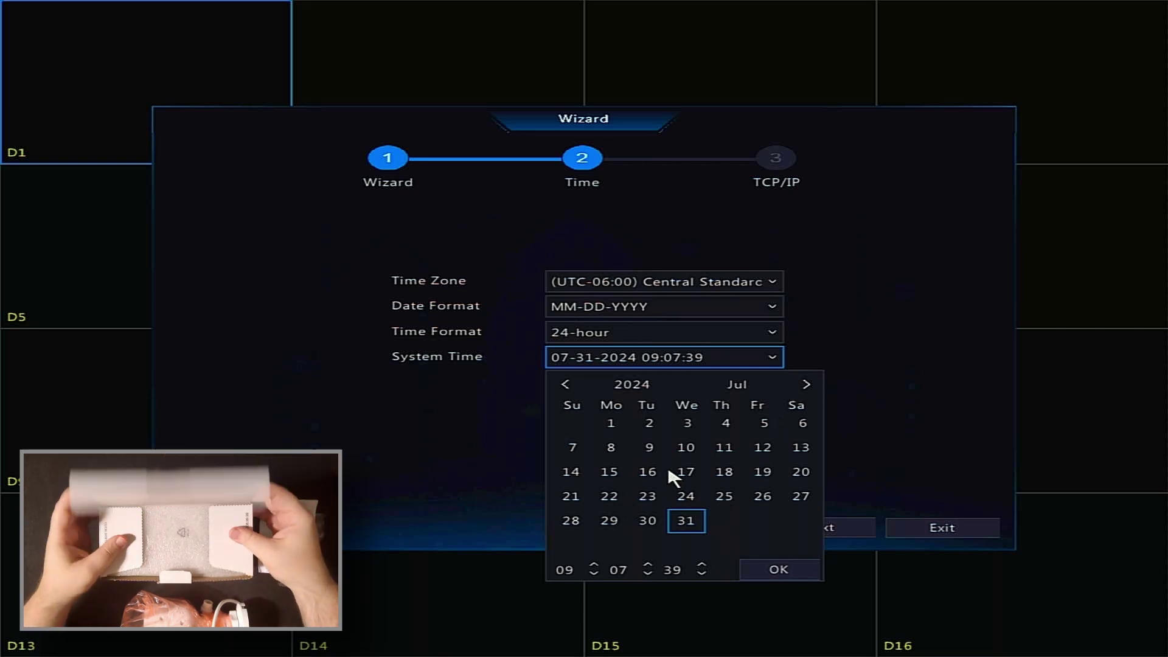
pyautogui.click(567, 385)
pyautogui.click(807, 385)
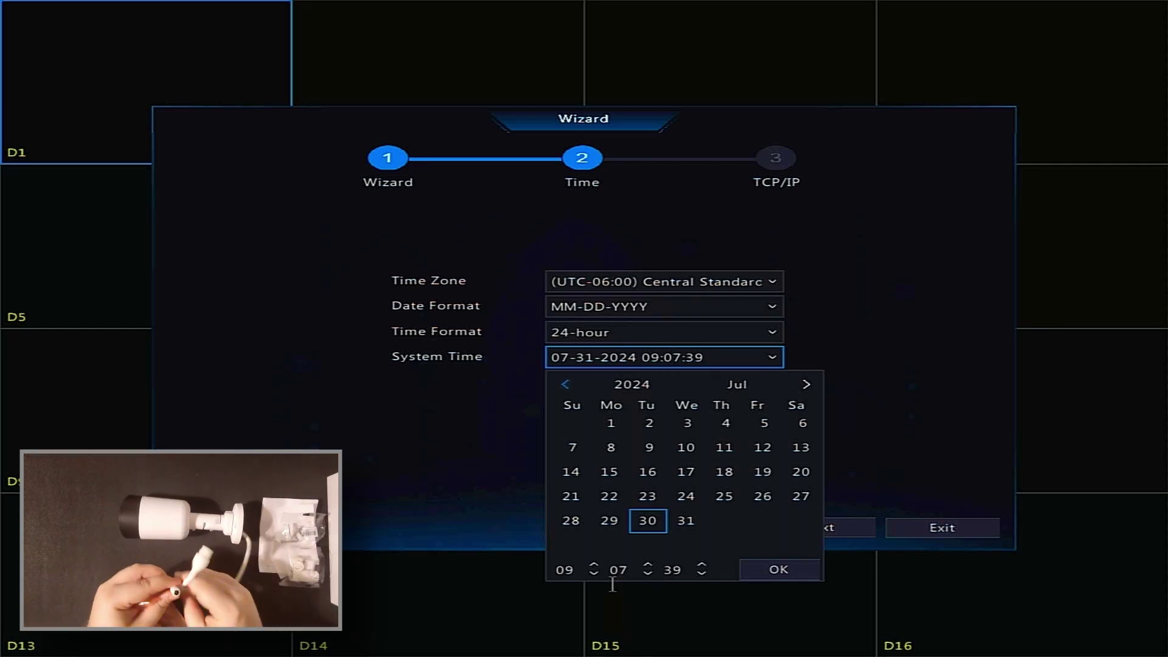
pyautogui.click(594, 566)
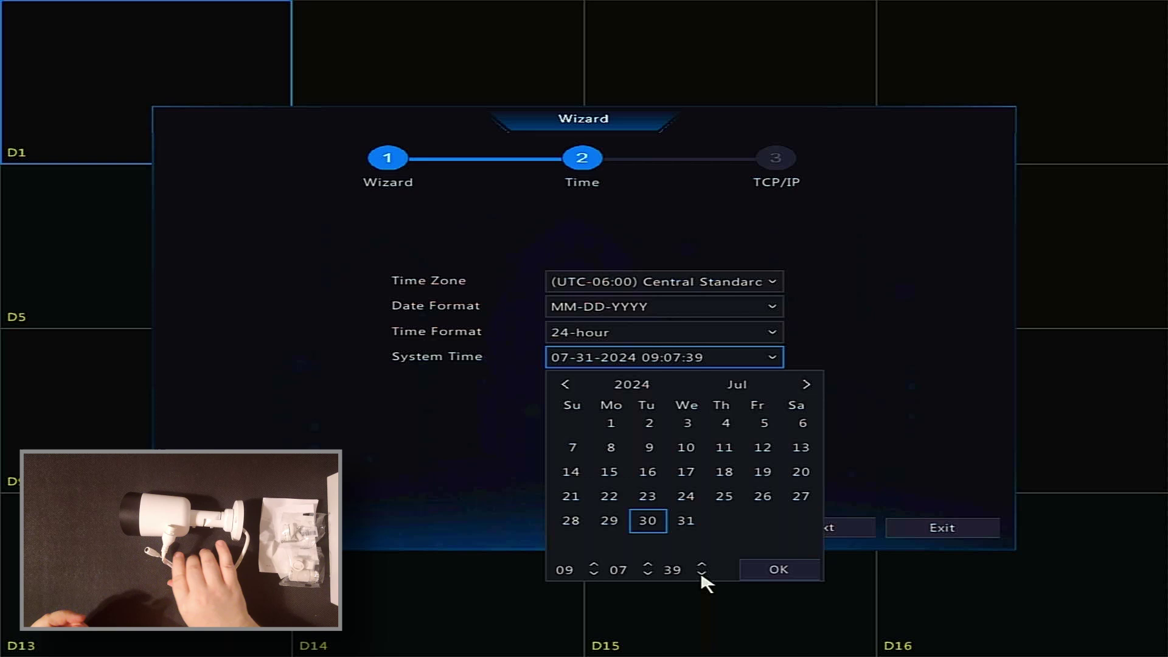
pyautogui.click(783, 572)
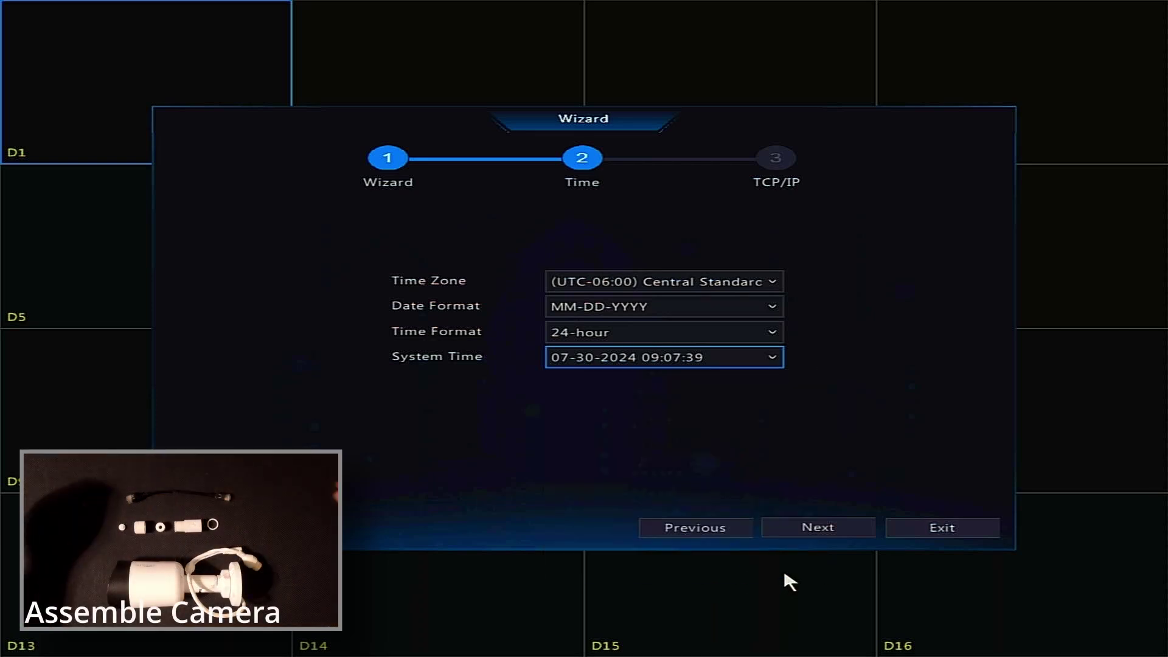
# Turn off DHCP and give NIC1 the static IP 192.168.1.30
pyautogui.click(819, 535)
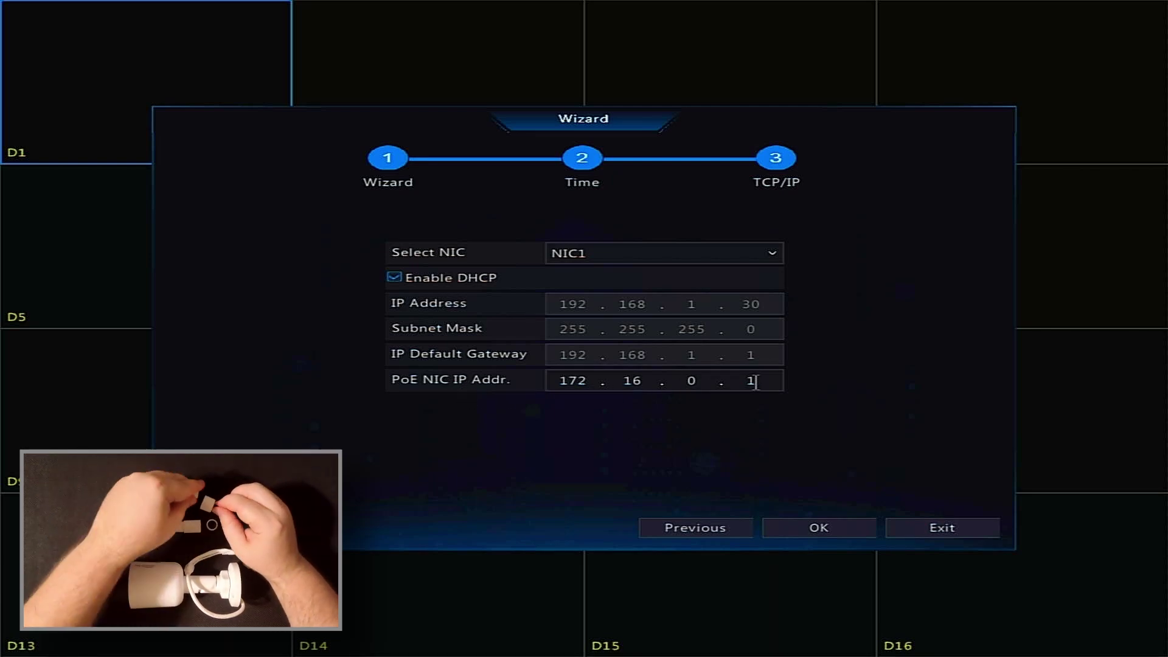
pyautogui.click(393, 280)
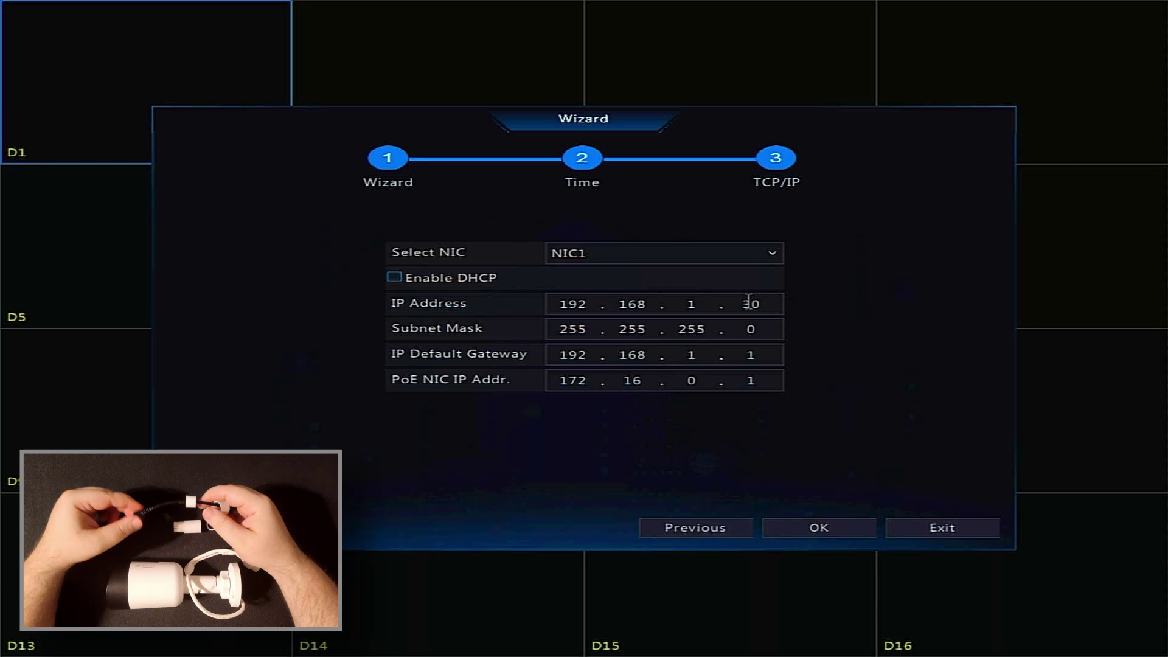
pyautogui.click(748, 302)
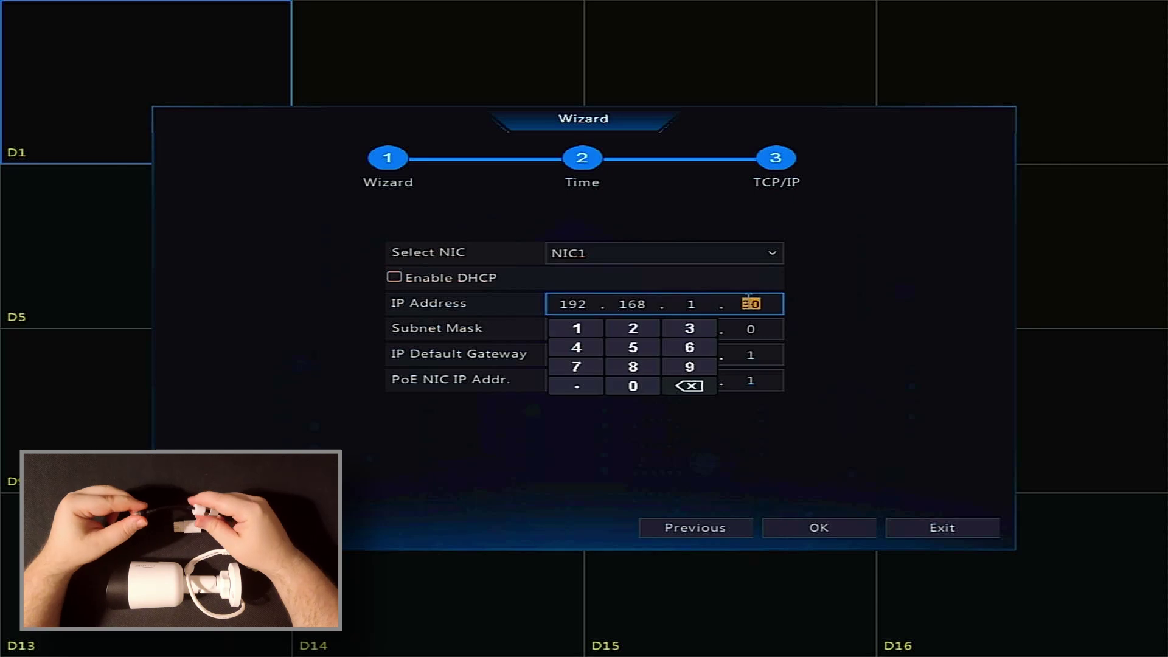
pyautogui.click(620, 350)
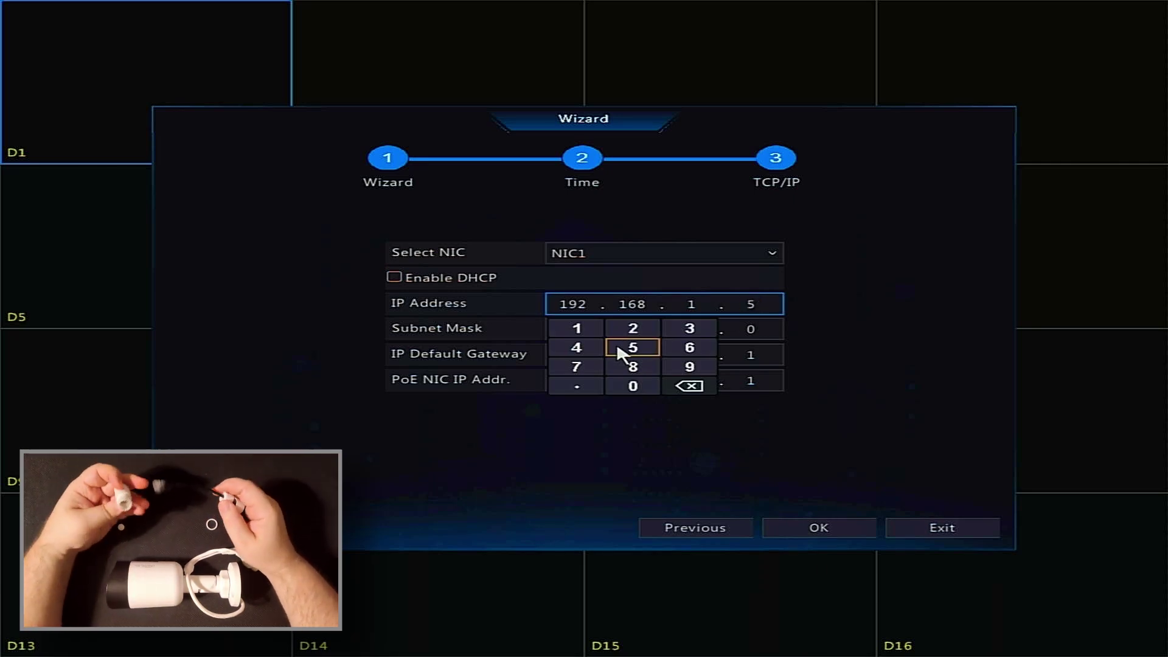
pyautogui.click(688, 388)
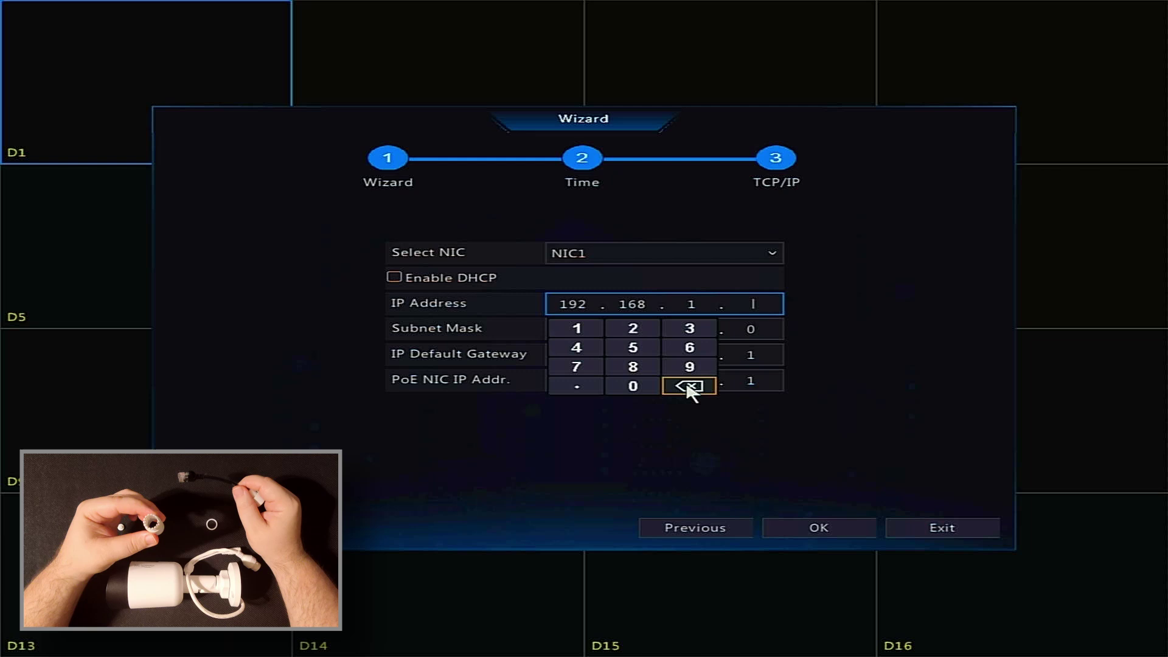
pyautogui.click(689, 342)
pyautogui.click(642, 388)
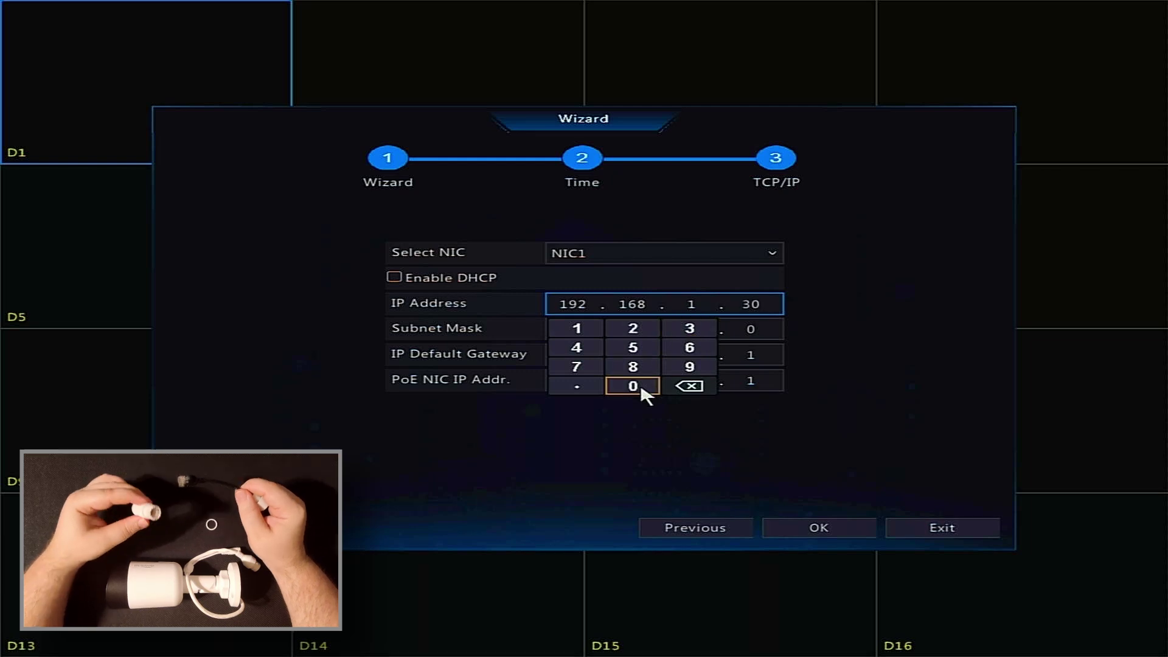
pyautogui.click(876, 363)
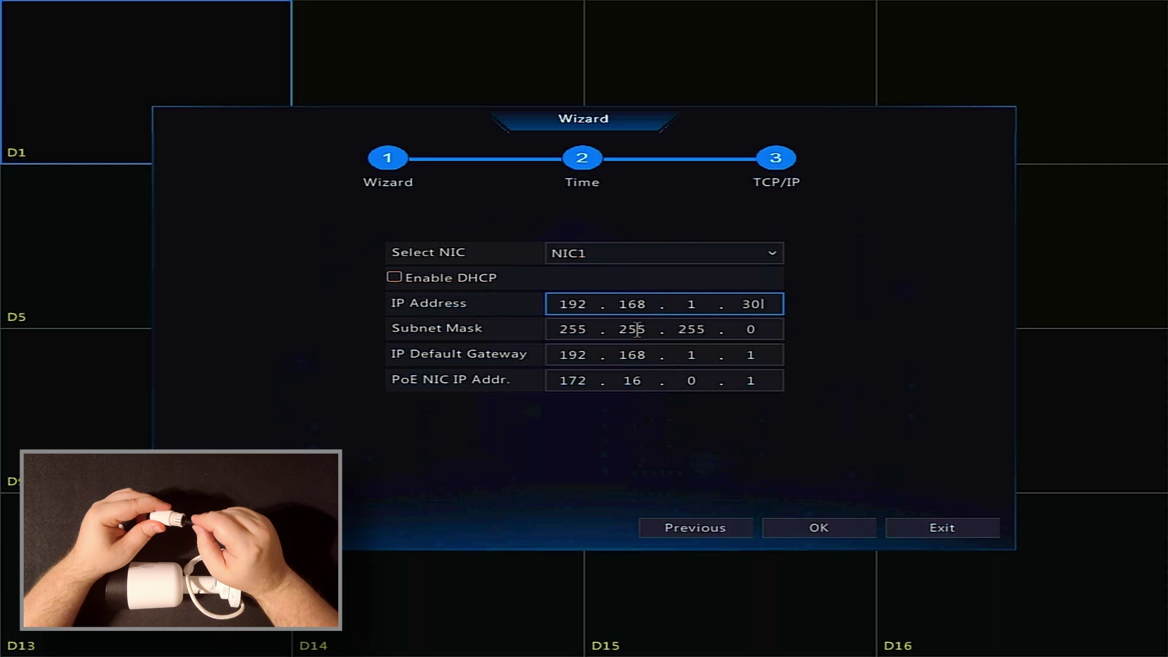
# Set the subnet mask to 255.255.255.0 and finish the setup wizard
pyautogui.click(637, 329)
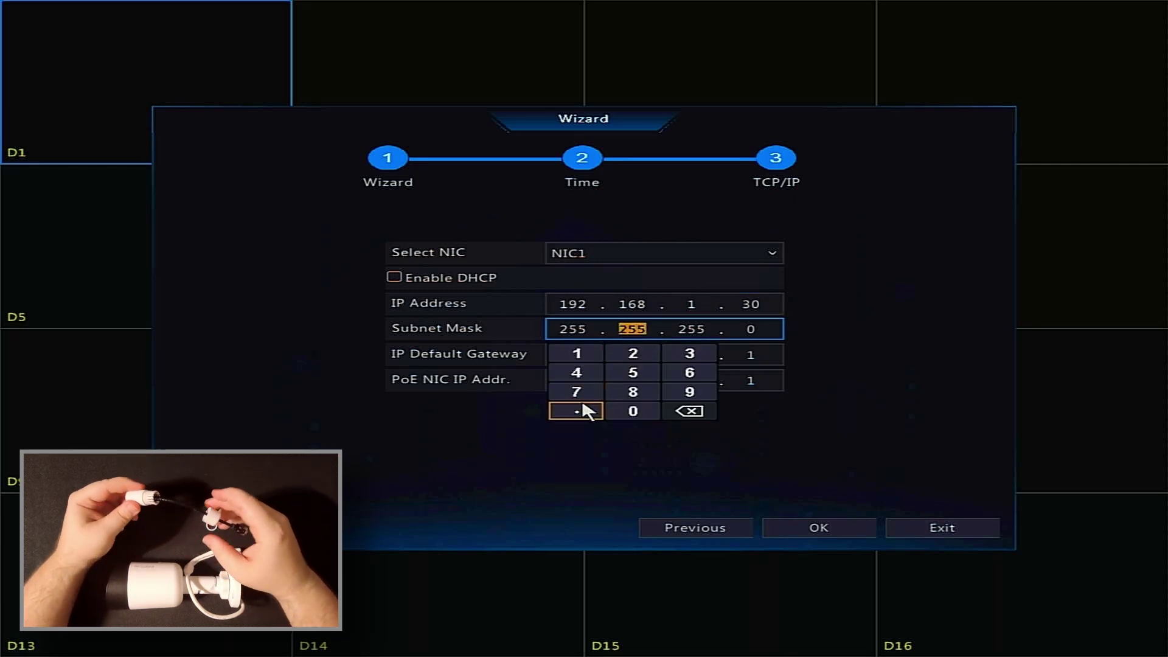
pyautogui.click(587, 414)
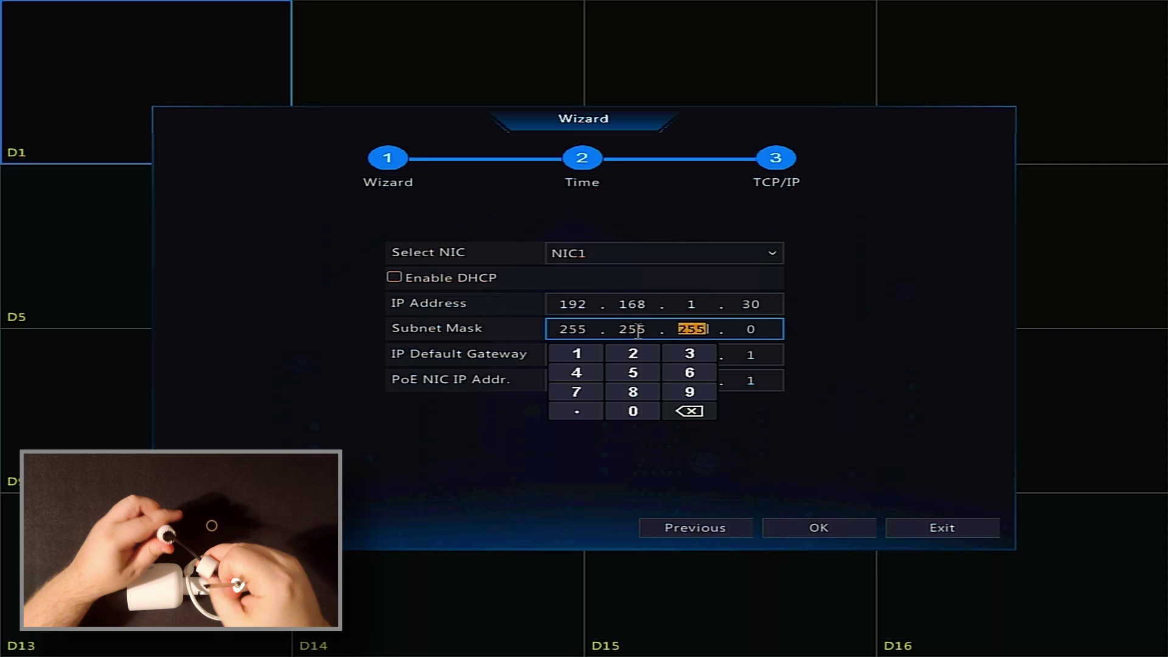
pyautogui.click(841, 362)
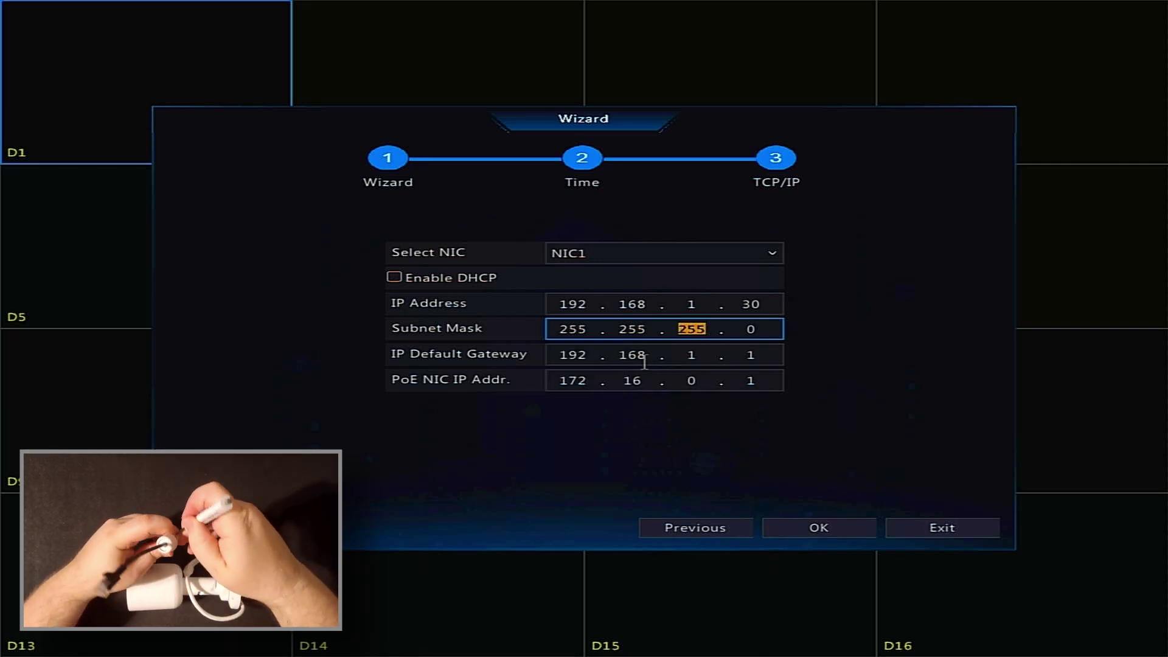
pyautogui.click(822, 528)
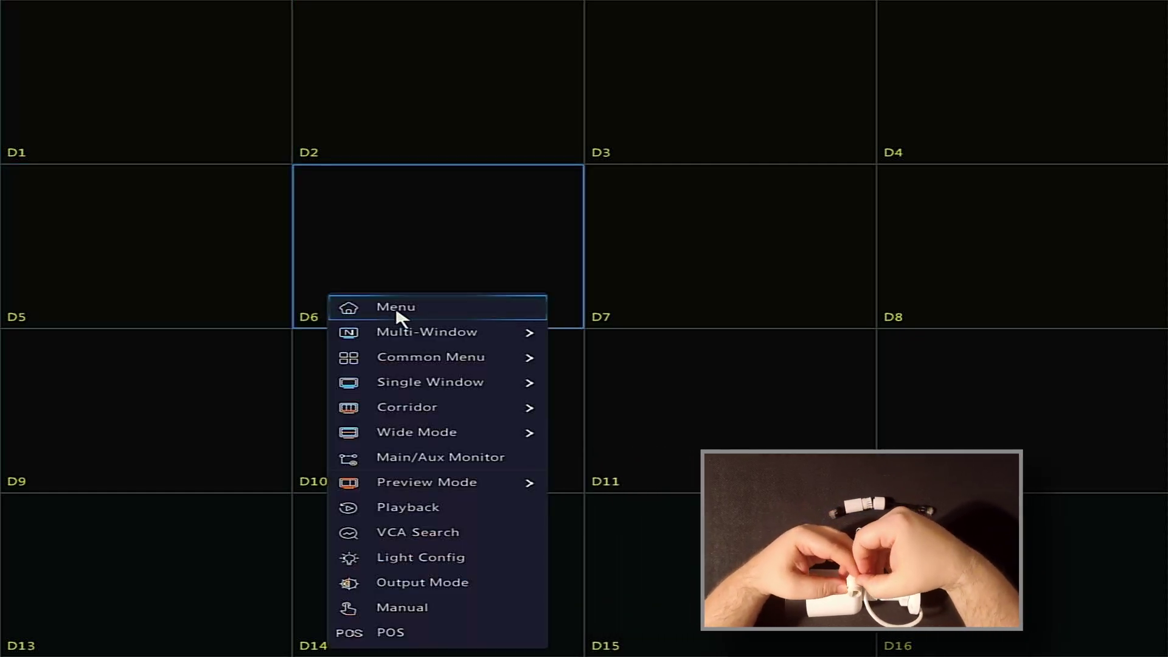
# Dismiss the live view shortcuts and open Menu > System to show NR162XP's basic setup
pyautogui.moveTo(426, 332)
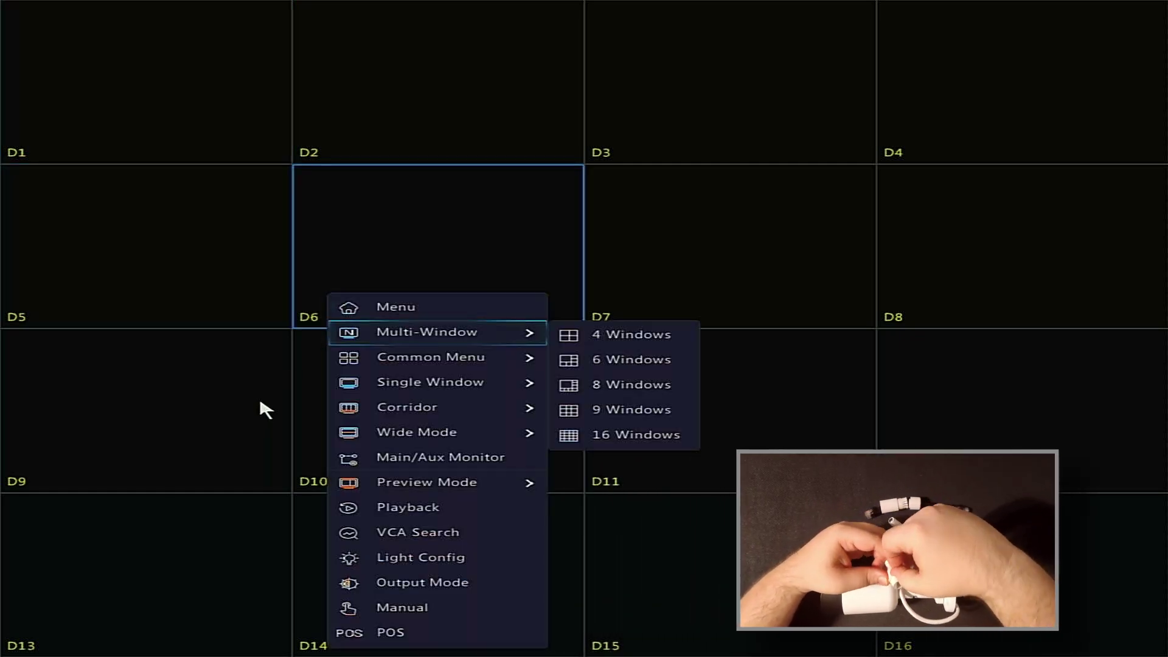
pyautogui.click(230, 433)
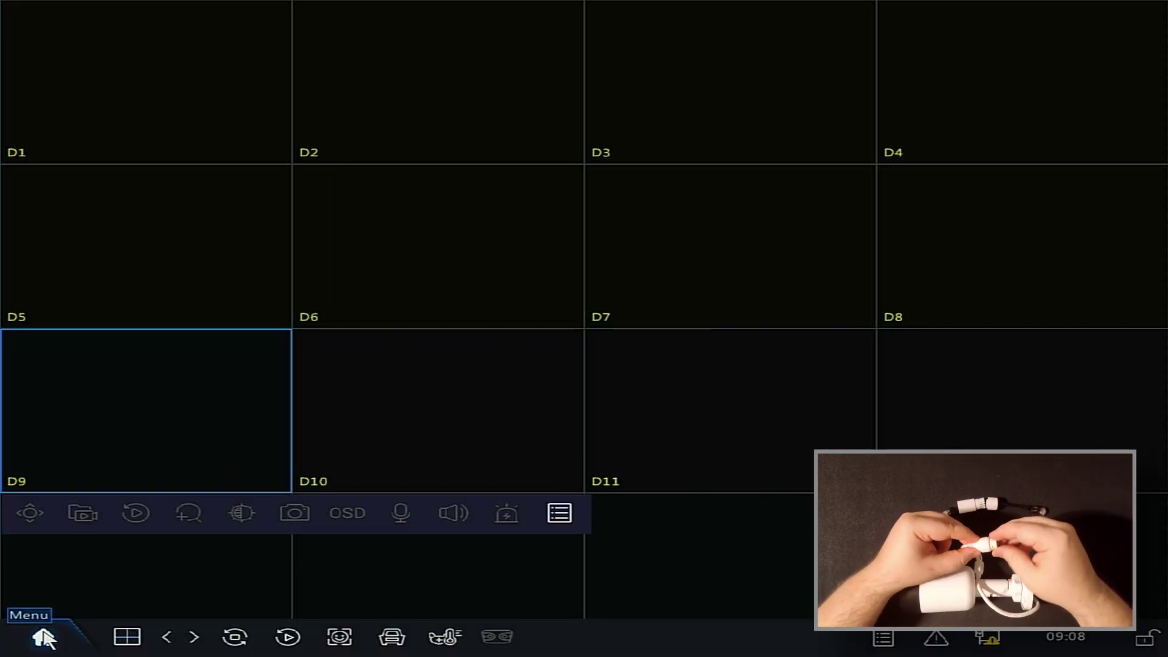
pyautogui.click(43, 637)
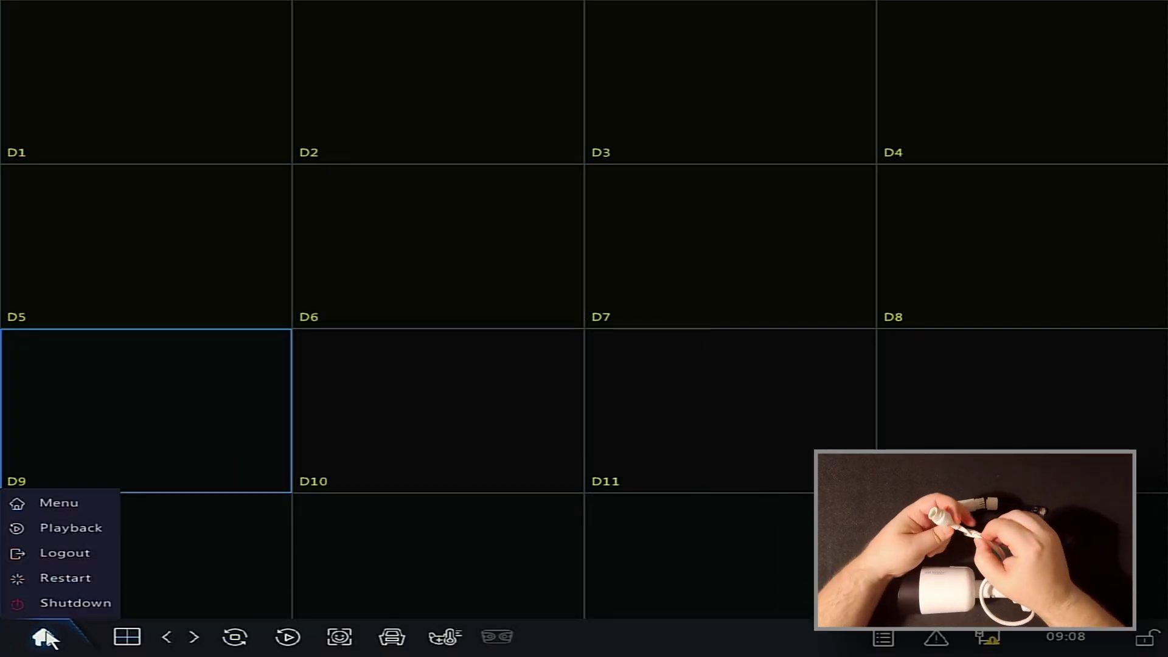
pyautogui.click(44, 511)
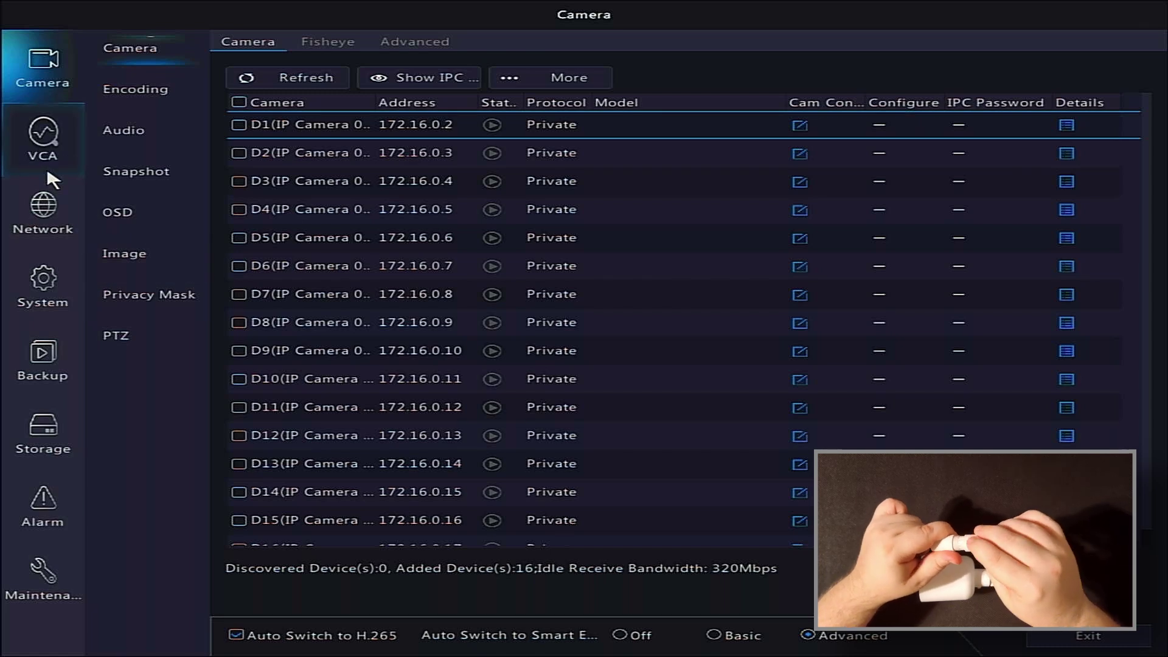
pyautogui.click(51, 294)
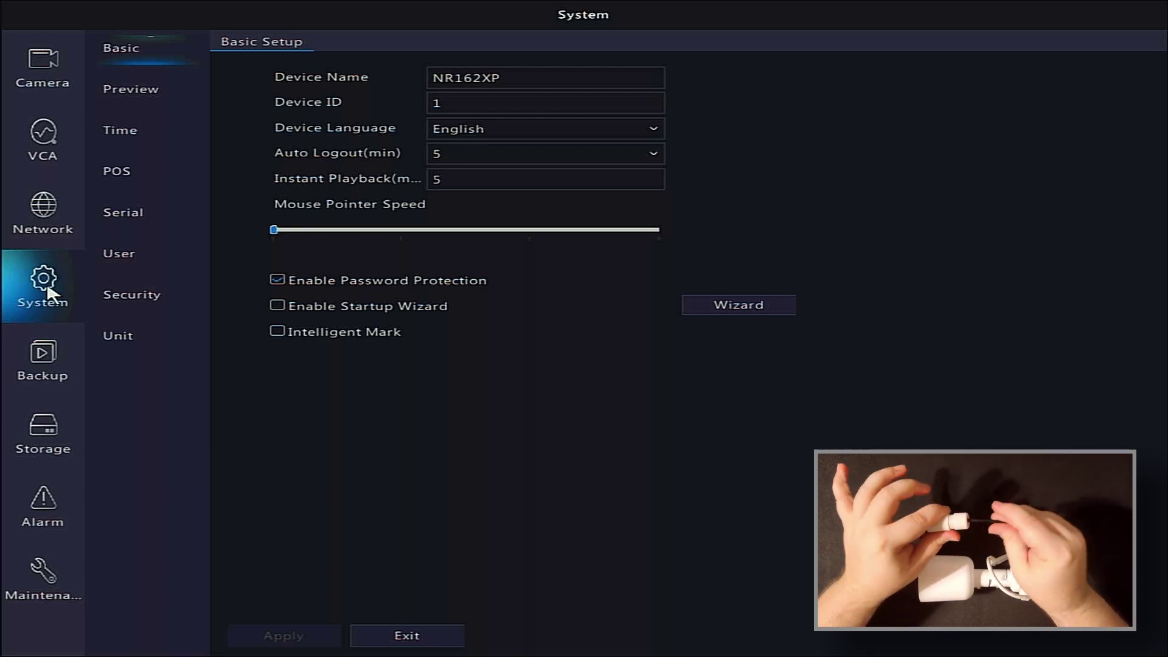
# Under System > Preview, choose the 1920*1080/60Hz(1080P) HDMI output resolution
pyautogui.click(140, 91)
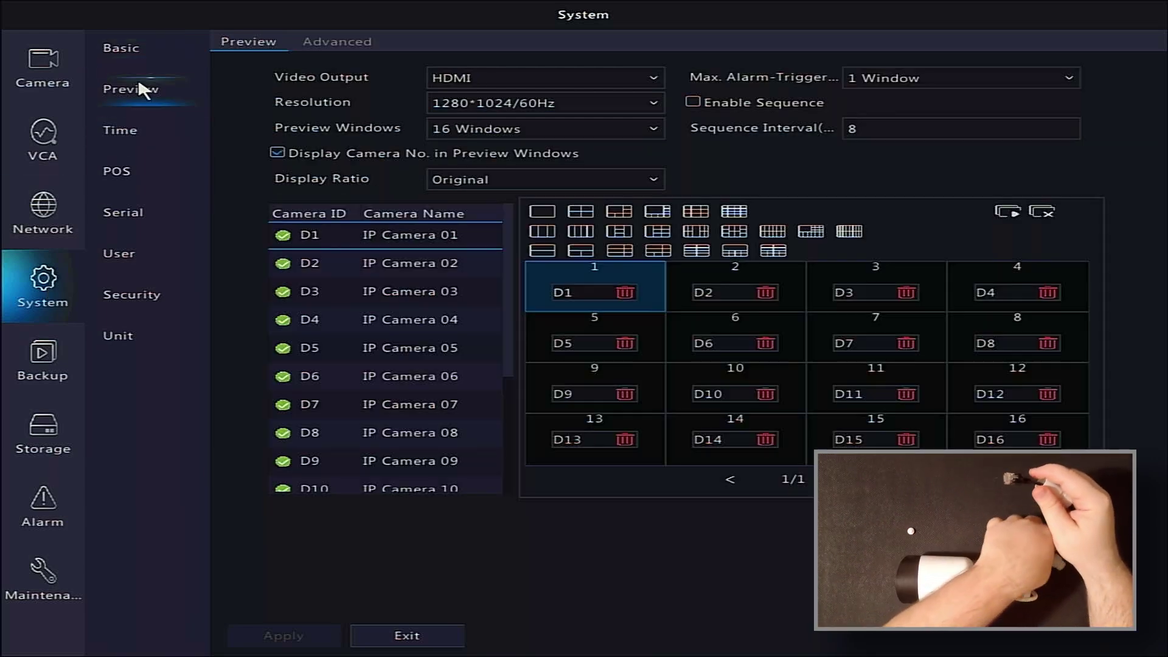
pyautogui.click(653, 105)
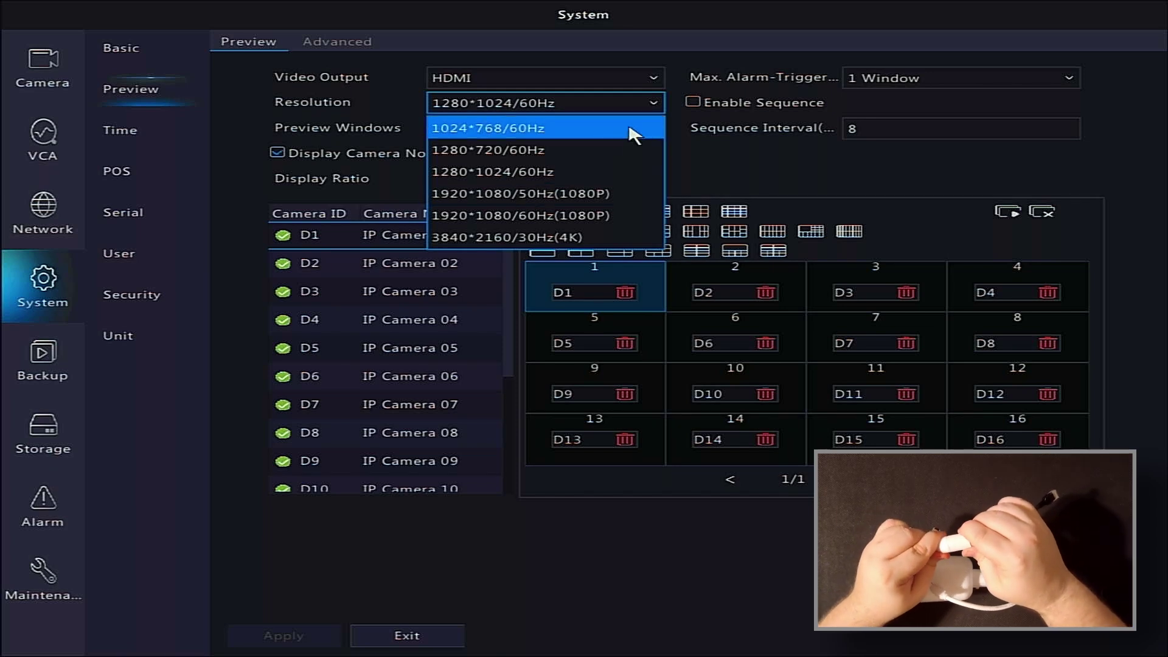
pyautogui.click(609, 217)
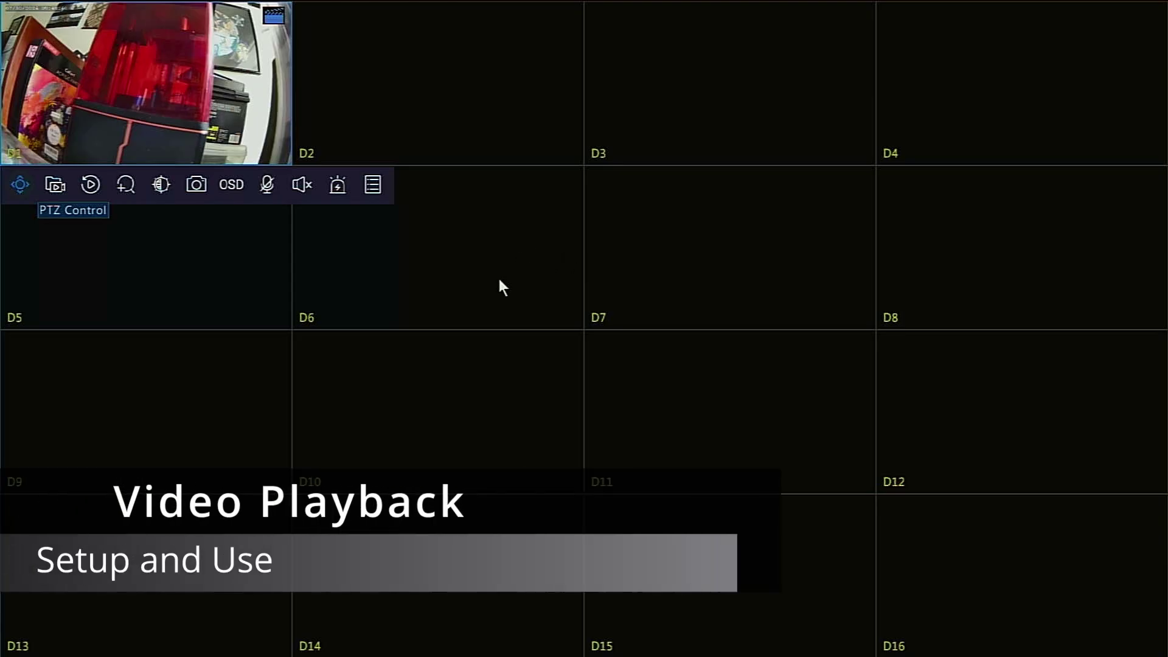
# Start Playback from the live view right-click menu and unlock it with the admin pattern
pyautogui.rightClick(542, 271)
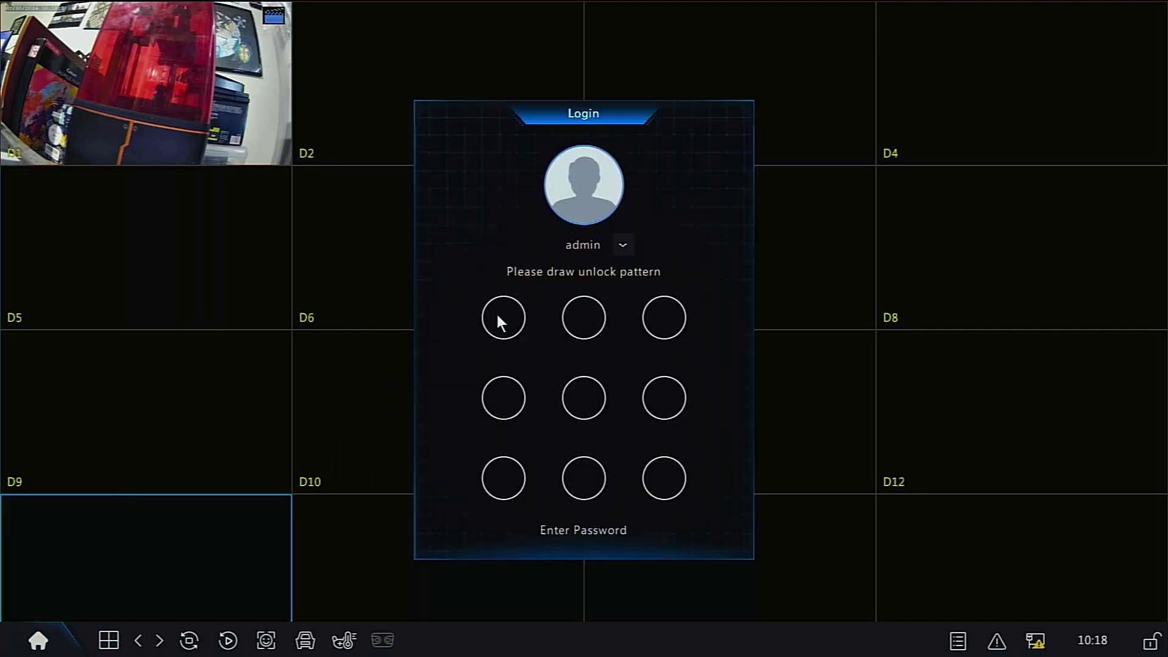
pyautogui.moveTo(495, 315)
pyautogui.mouseDown()
pyautogui.moveTo(487, 469)
pyautogui.moveTo(509, 483)
pyautogui.mouseUp()
pyautogui.moveTo(607, 472); pyautogui.dragTo(663, 484)
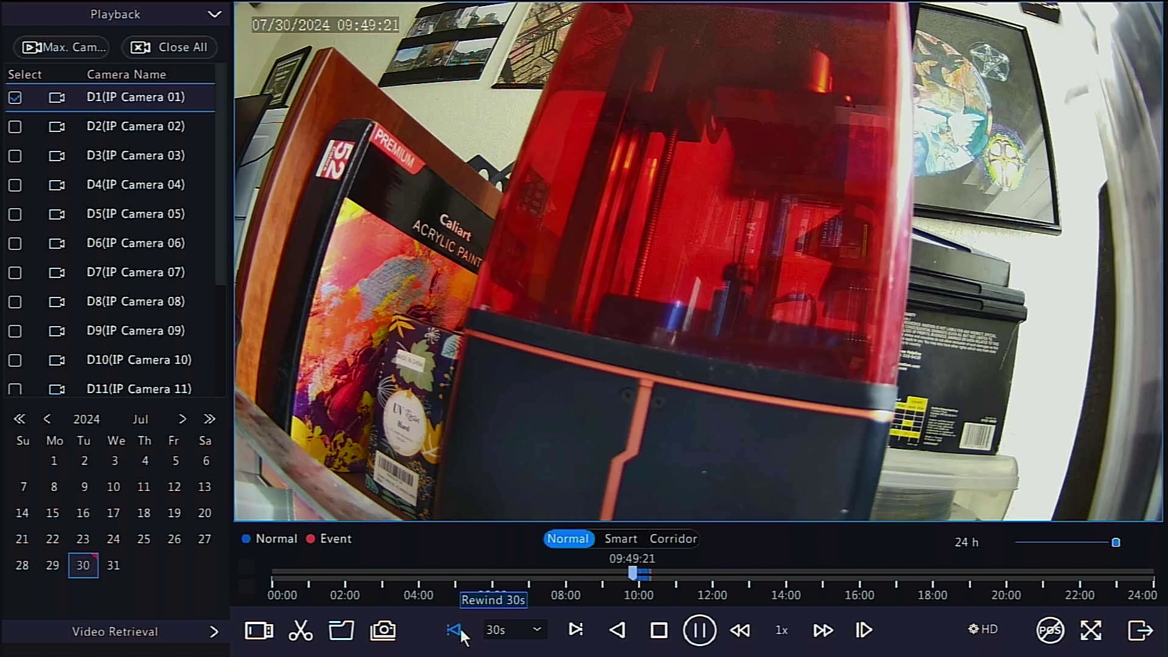
# Keep the 30s skip interval, then pause and resume D1's playback at normal speed
pyautogui.click(535, 636)
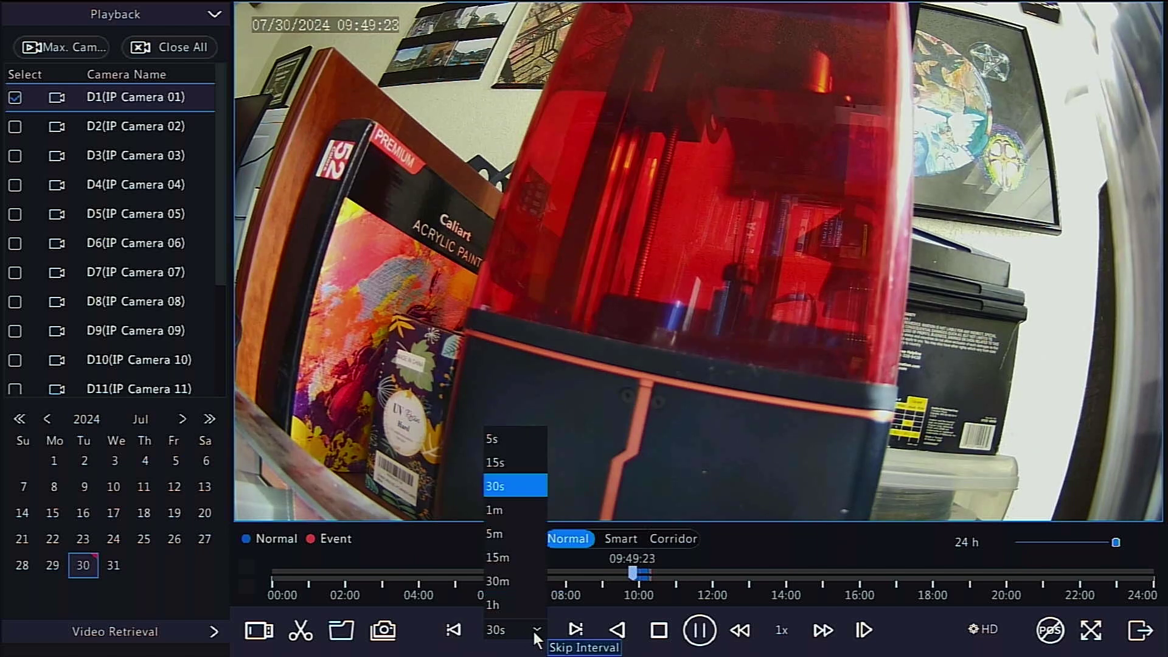
pyautogui.click(527, 488)
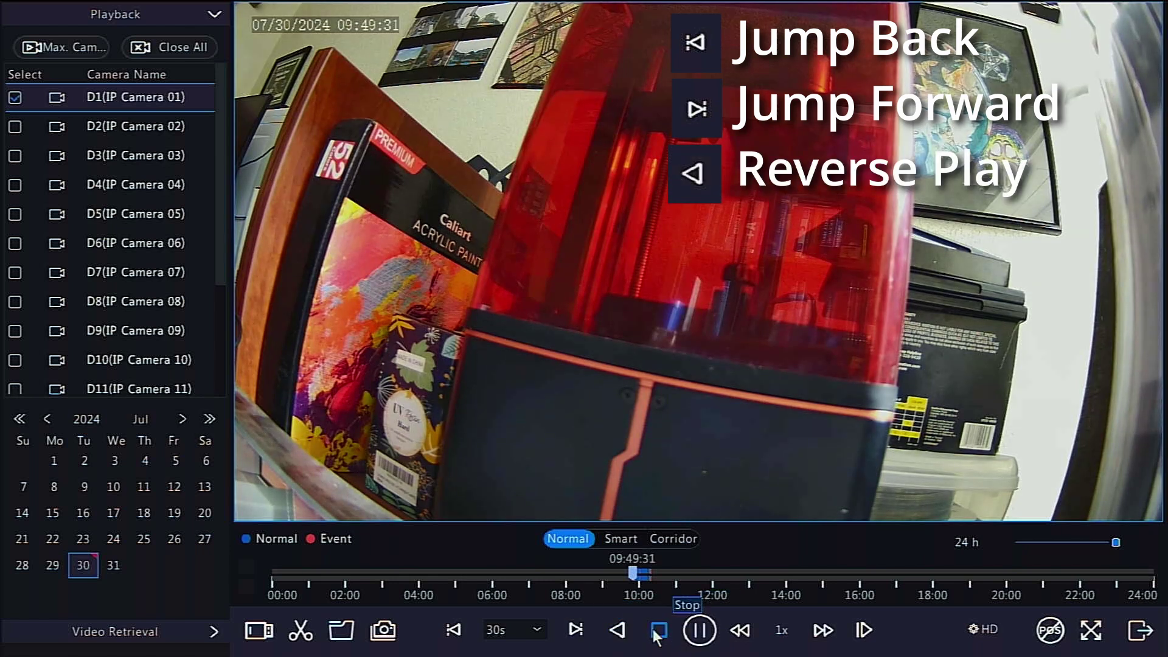
pyautogui.click(698, 634)
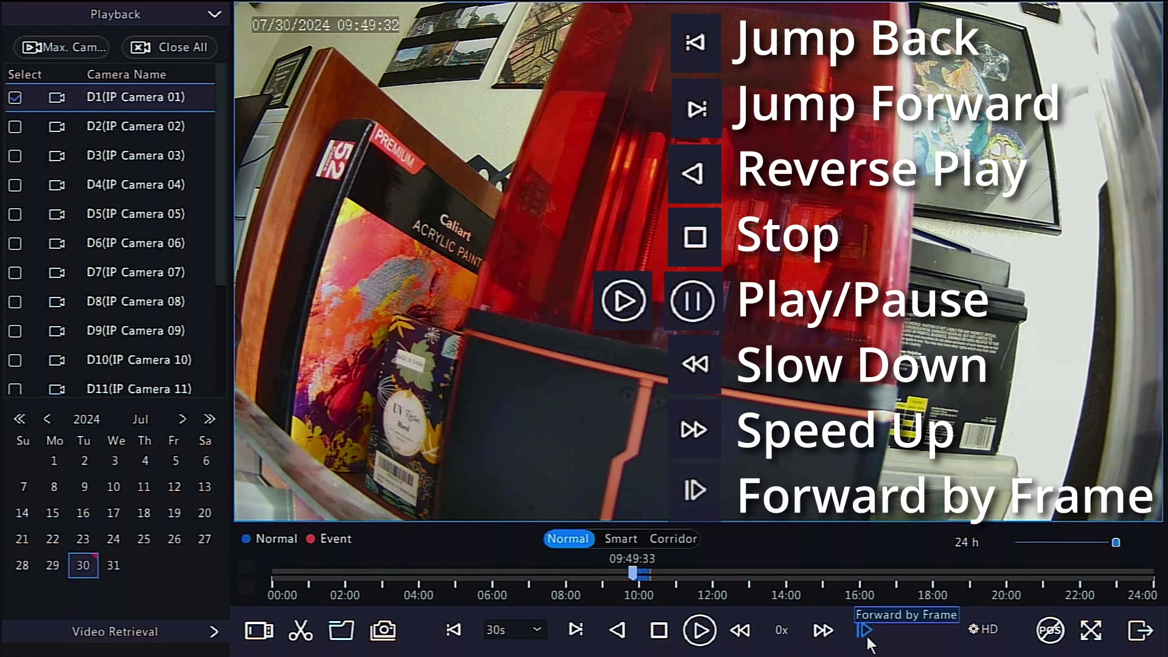
pyautogui.click(700, 630)
# Raise the playback speed step by step from 4x up to 256x
pyautogui.click(824, 643)
pyautogui.click(824, 644)
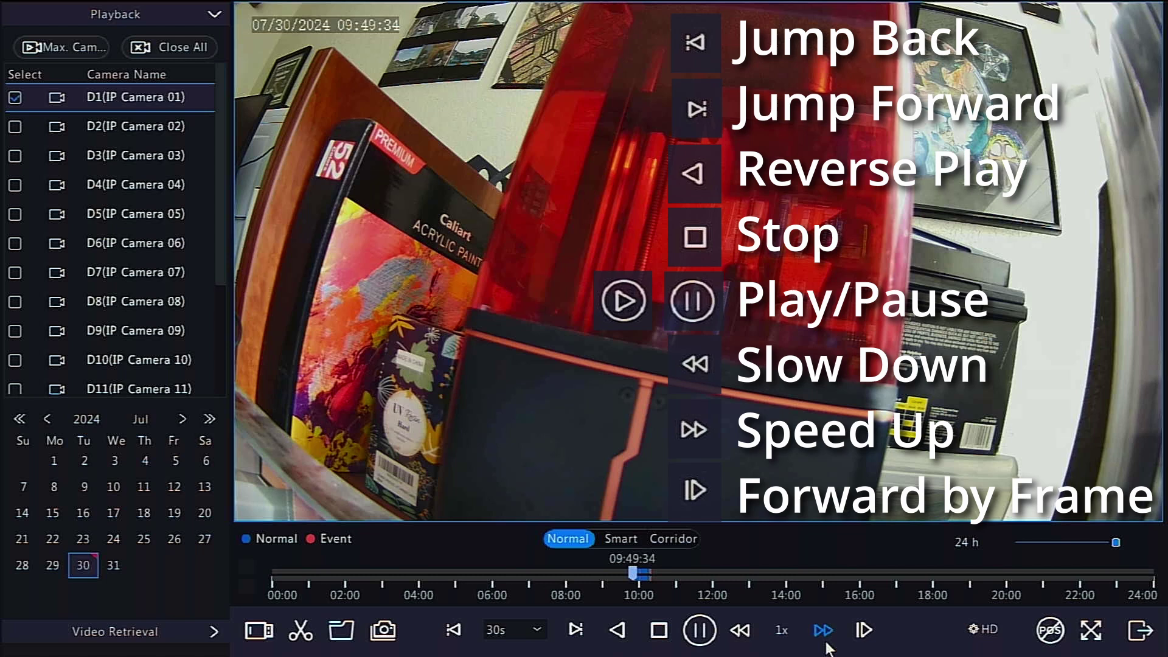
pyautogui.click(826, 642)
pyautogui.click(825, 642)
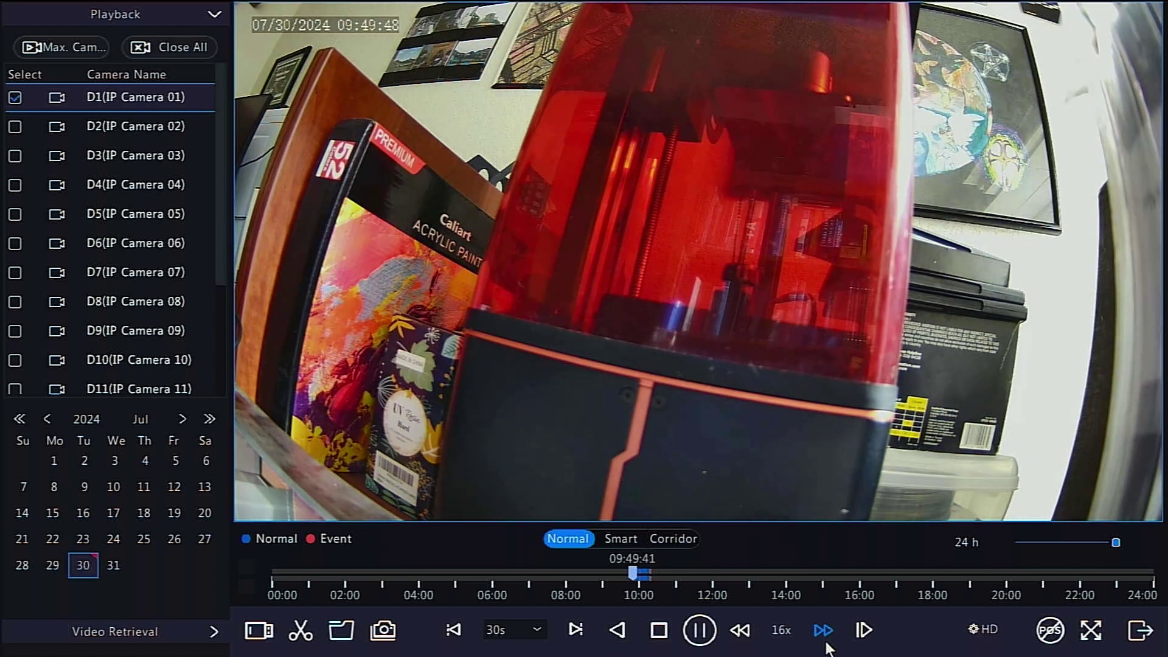
pyautogui.click(826, 642)
pyautogui.click(826, 644)
pyautogui.click(825, 644)
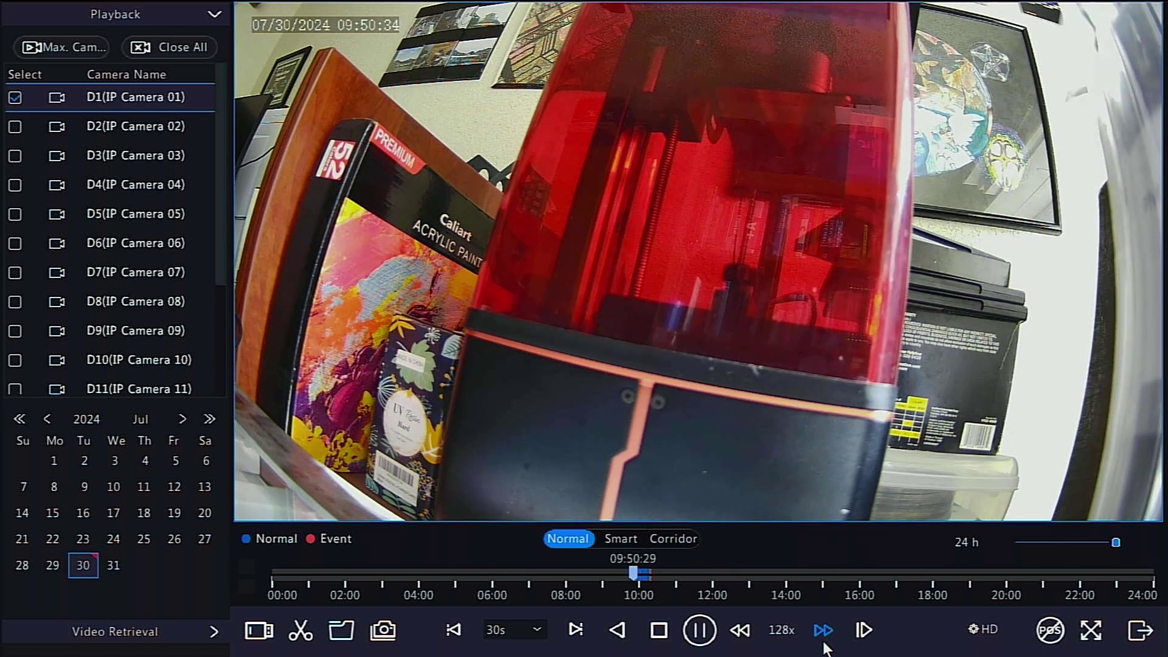
pyautogui.click(825, 644)
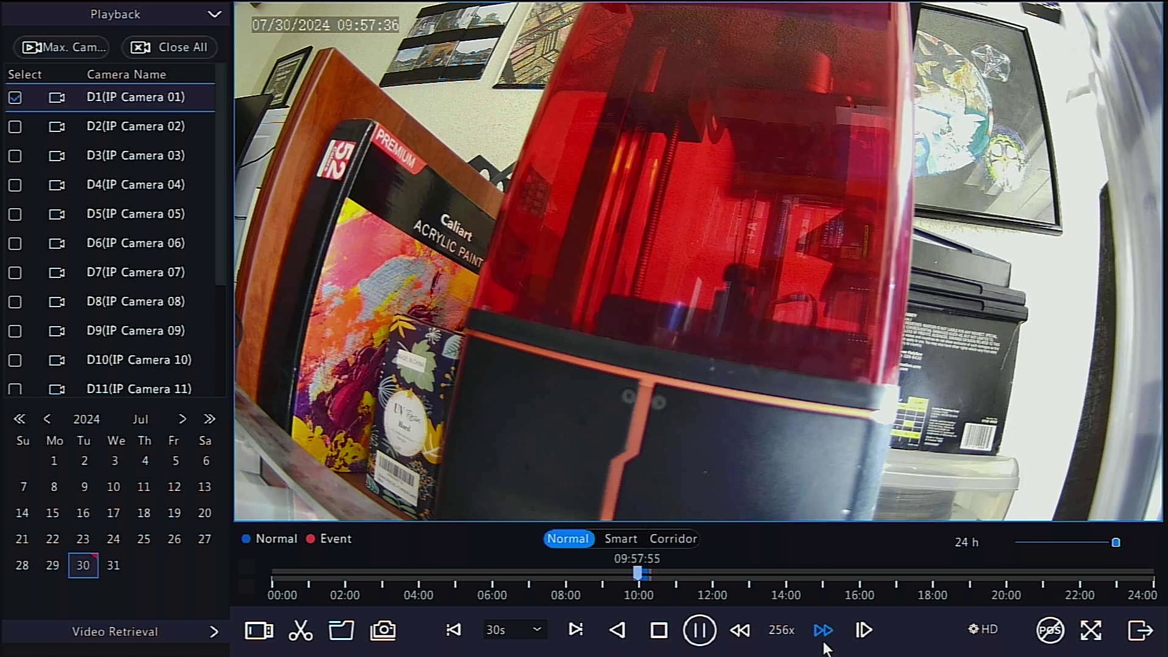
# Pause playback, zoom the timeline to a 1 h span, and jump to about 10:13
pyautogui.click(701, 631)
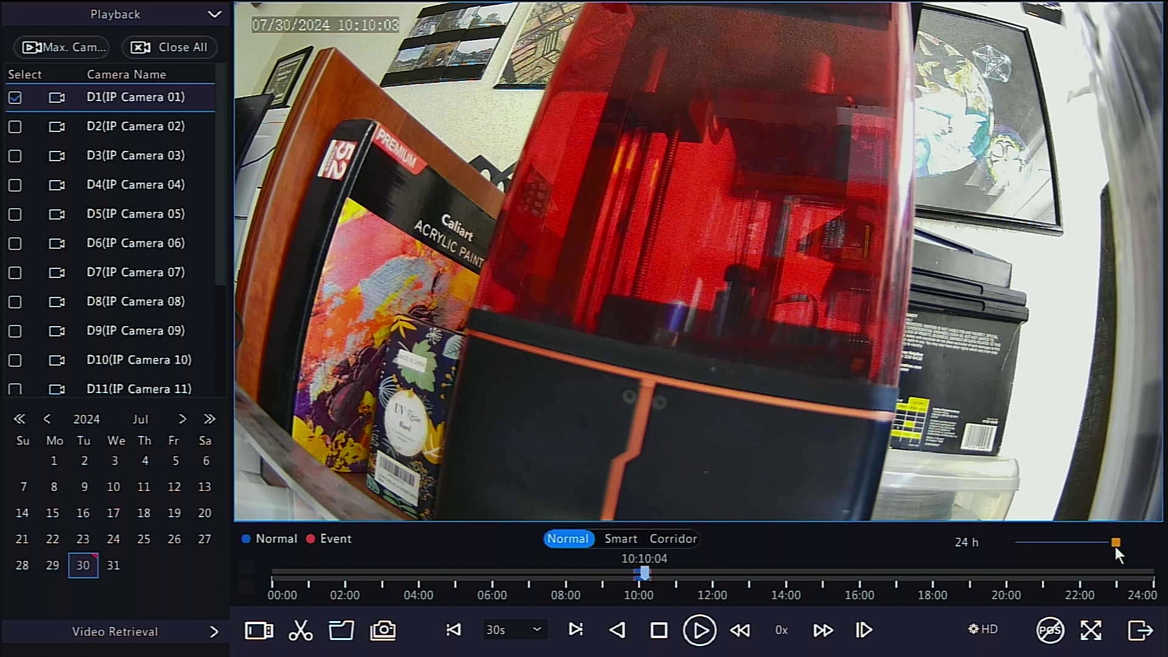
pyautogui.moveTo(1116, 546); pyautogui.dragTo(1043, 544)
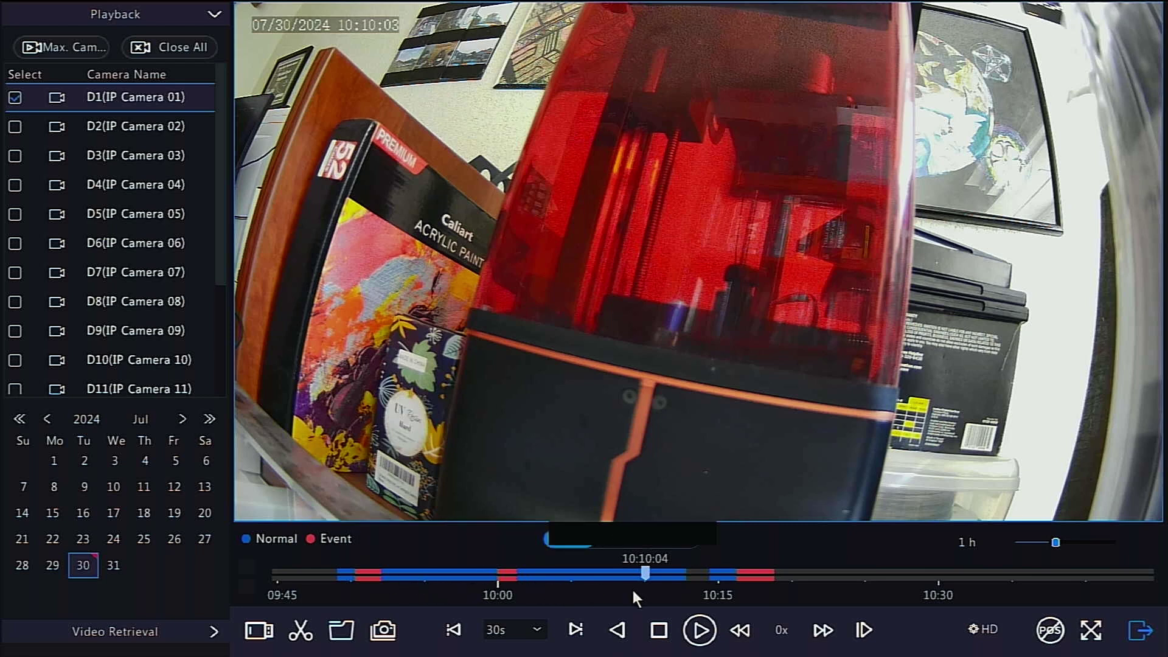
pyautogui.click(693, 575)
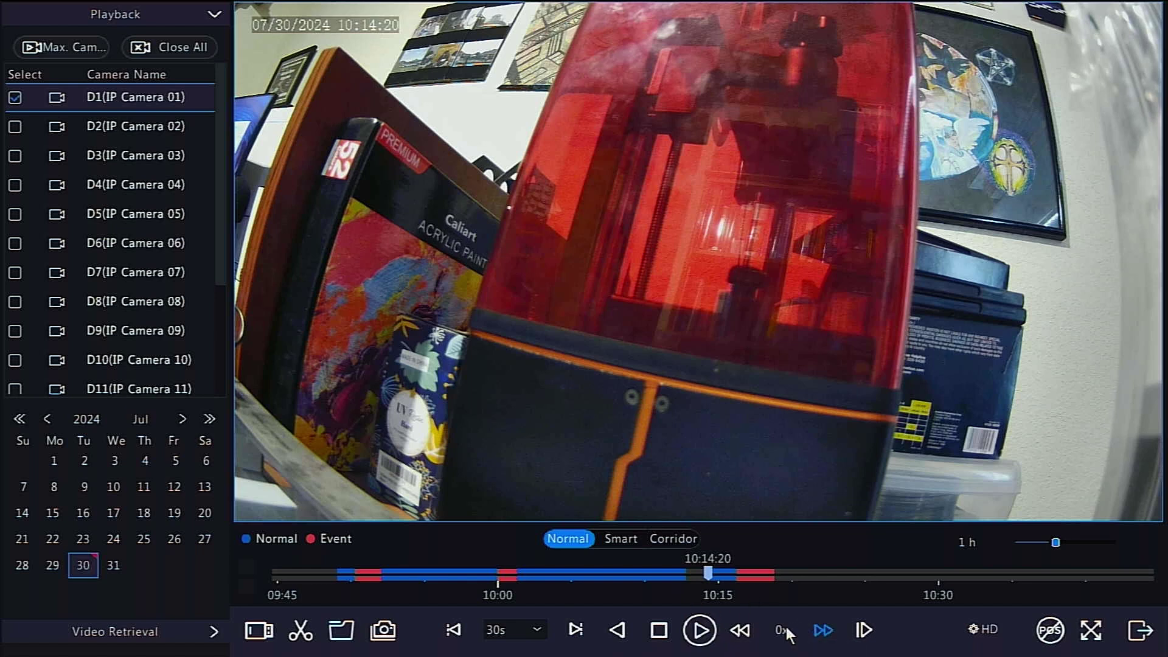
# Stop D1's playback, resetting the timeline to 00:00:00, and switch on Smart mode
pyautogui.click(658, 632)
pyautogui.click(620, 539)
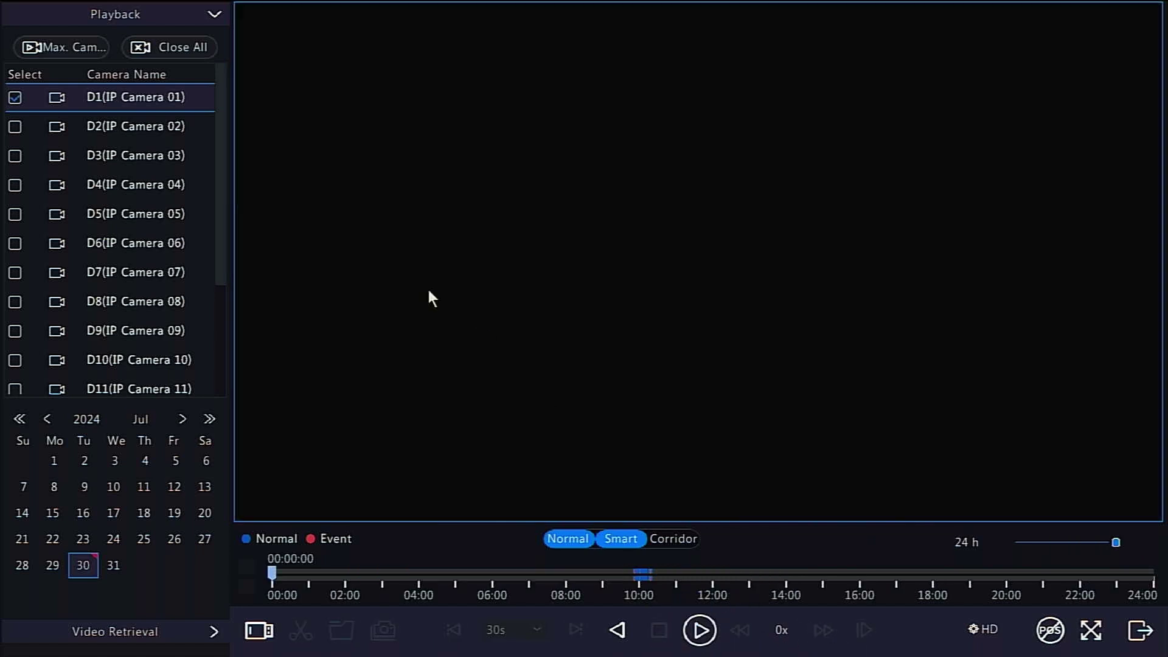